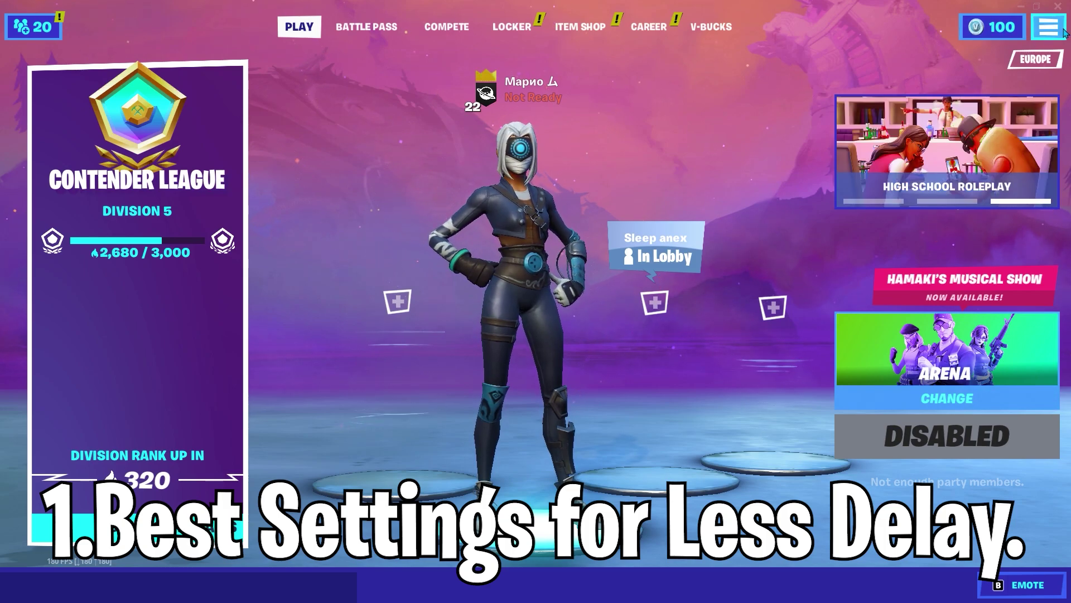
Open Fortnite's Video settings from the lobby's top-right menu
{"action": "left_click", "coordinate": [1048, 27]}
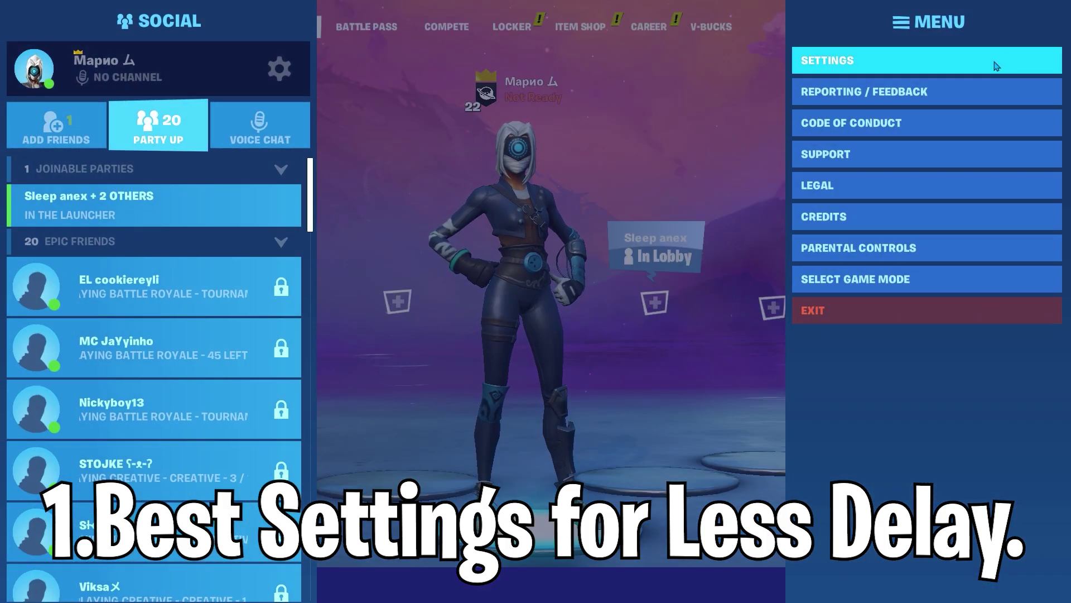
{"action": "left_click", "coordinate": [1001, 62]}
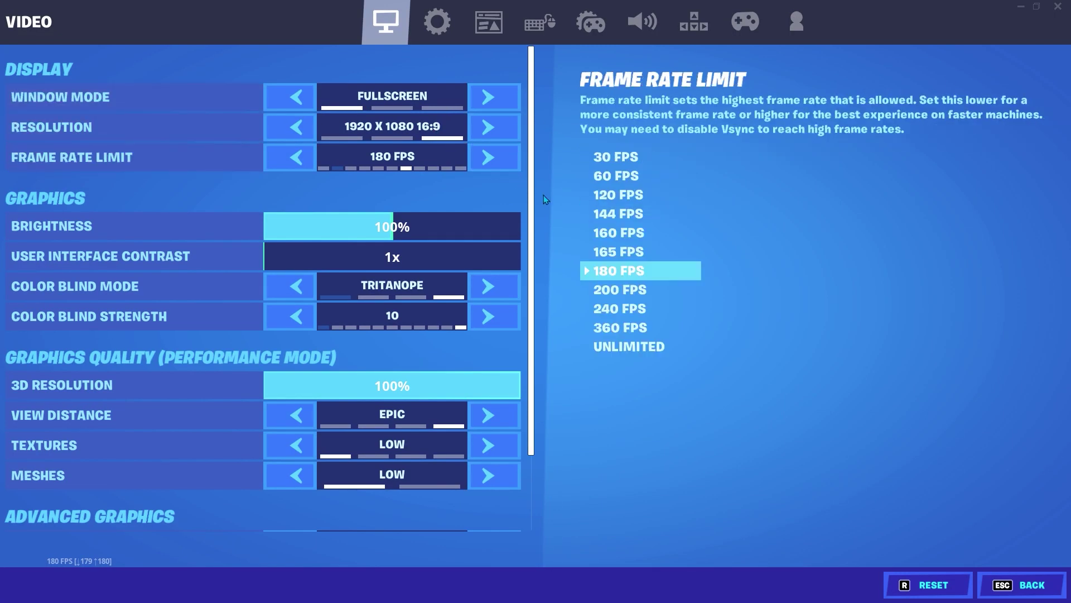
{"action": "left_click_drag", "start_coordinate": [541, 196], "coordinate": [539, 323]}
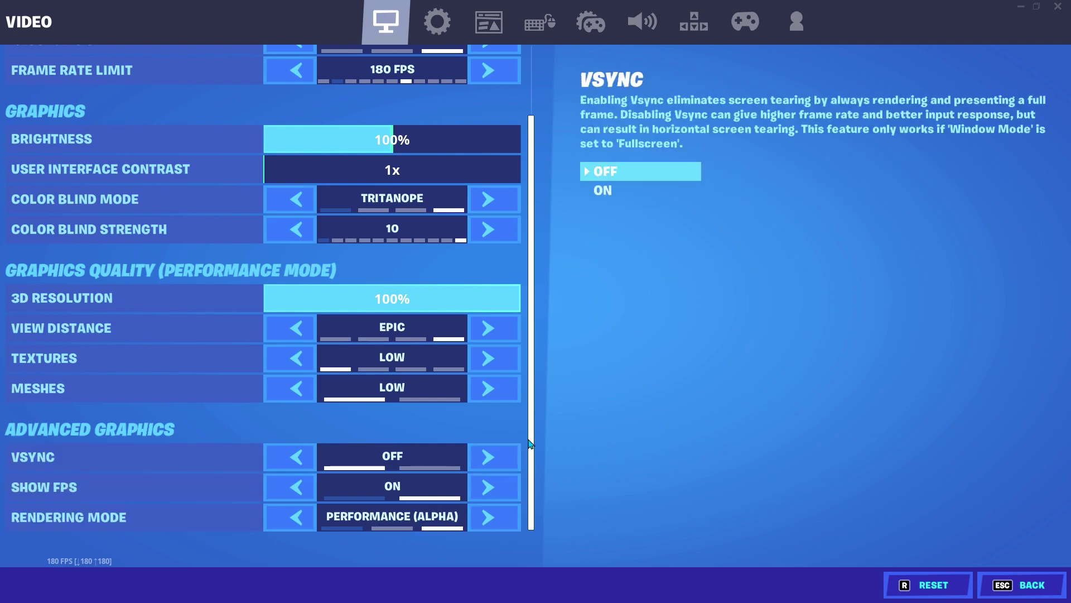
{"action": "left_click_drag", "start_coordinate": [531, 445], "coordinate": [531, 346]}
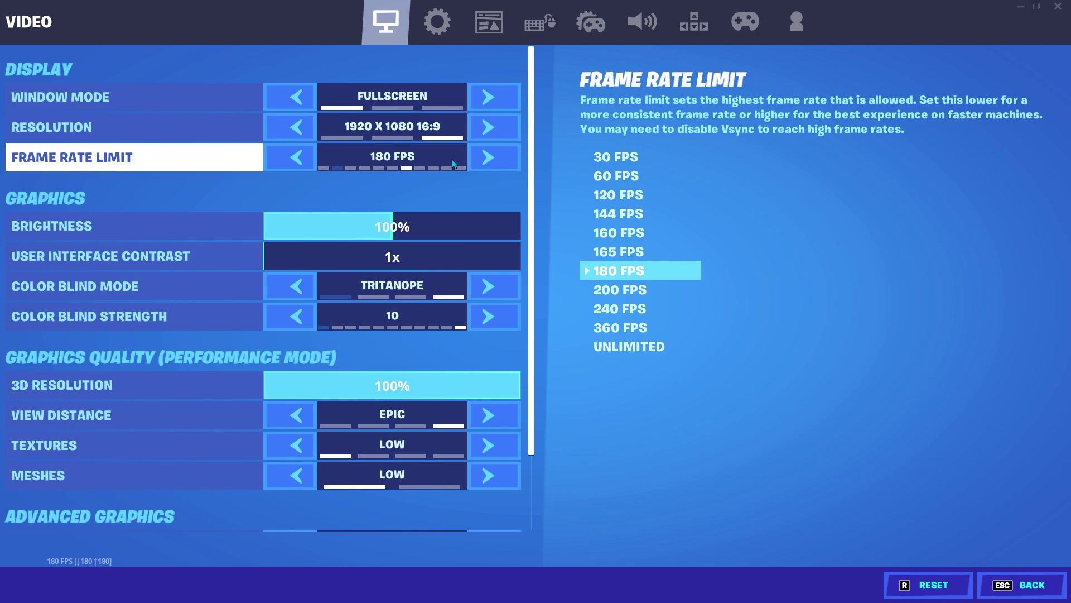
{"action": "scroll", "coordinate": [452, 159], "scroll_direction": "down", "scroll_amount": 2}
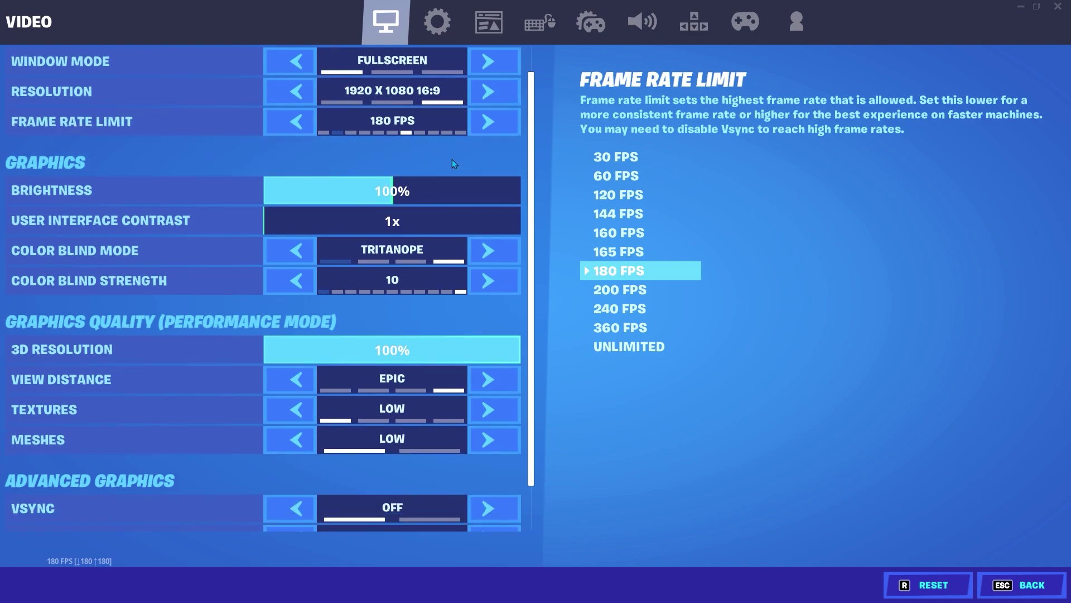
{"action": "scroll", "coordinate": [453, 164], "scroll_direction": "down", "scroll_amount": 1}
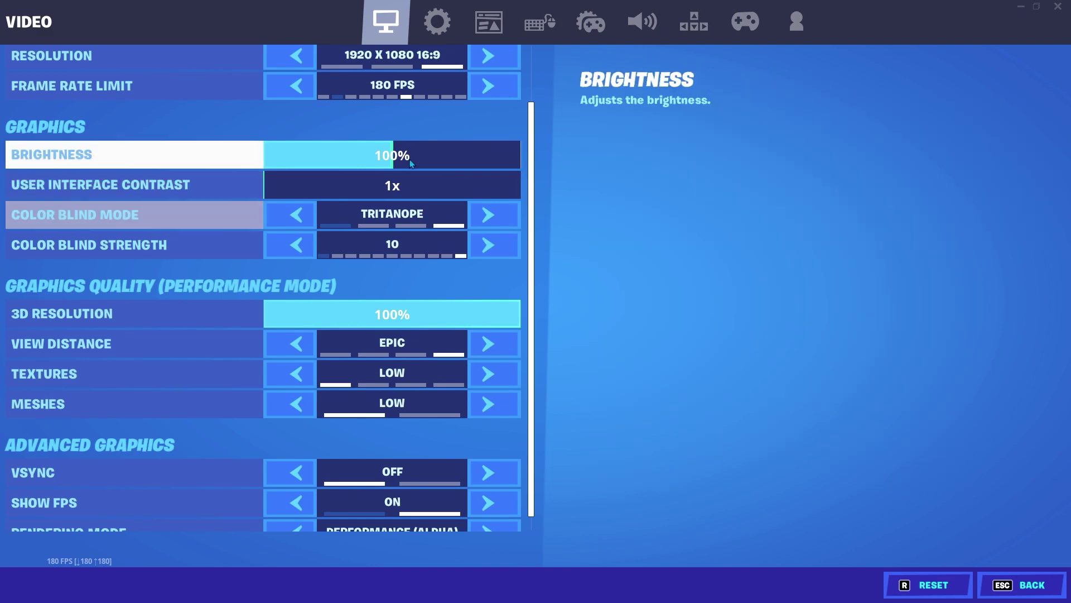
{"action": "scroll", "coordinate": [405, 216], "scroll_direction": "down", "scroll_amount": 1}
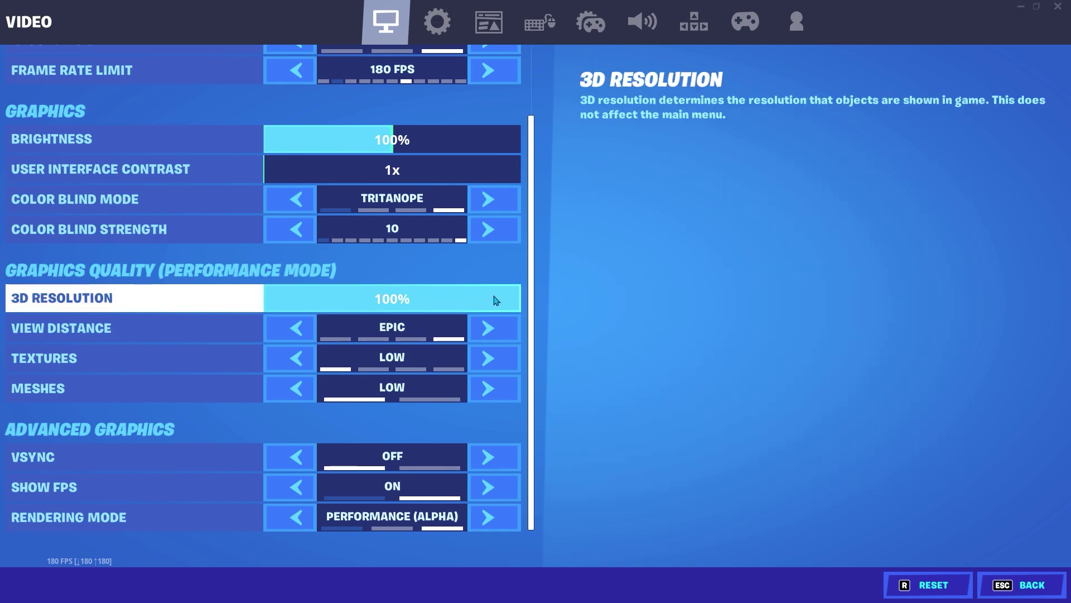
{"action": "left_click_drag", "start_coordinate": [496, 301], "coordinate": [530, 301]}
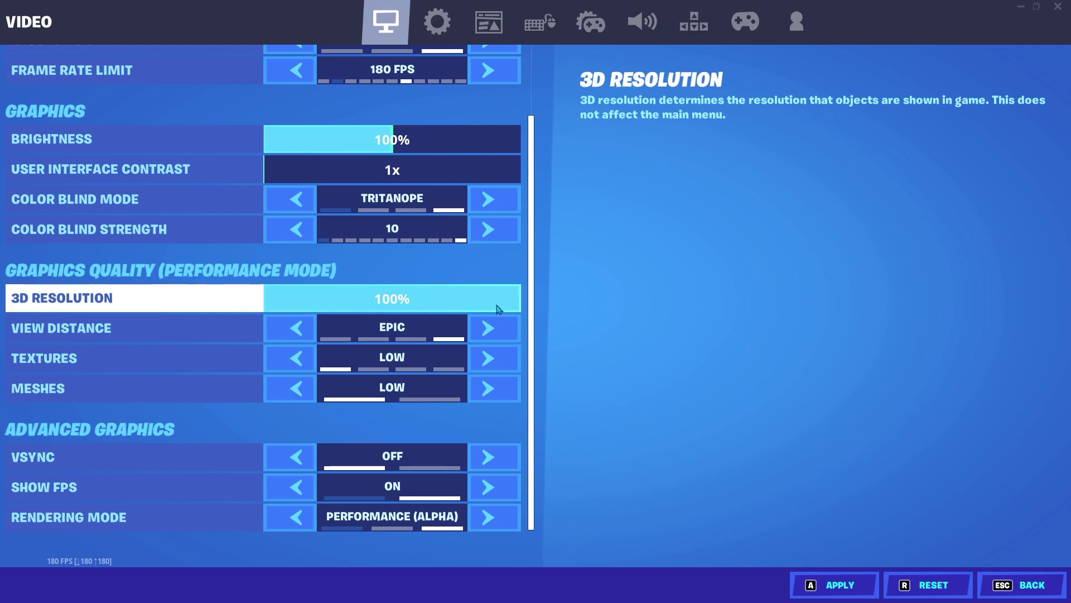
{"action": "left_click_drag", "start_coordinate": [493, 303], "coordinate": [533, 302]}
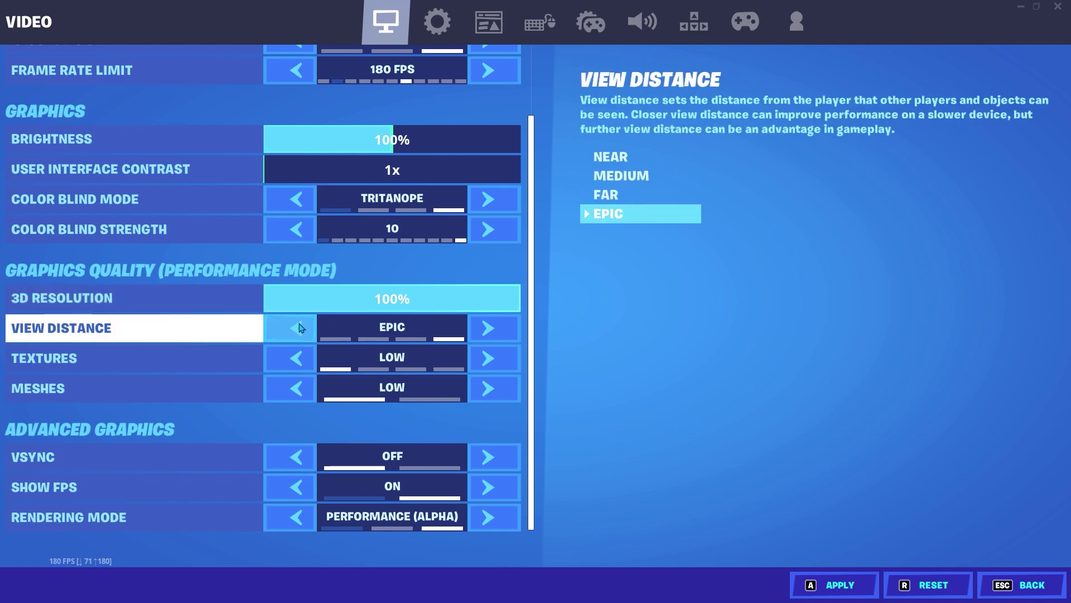
Return View Distance to Epic and apply the video settings
{"action": "left_click", "coordinate": [285, 337]}
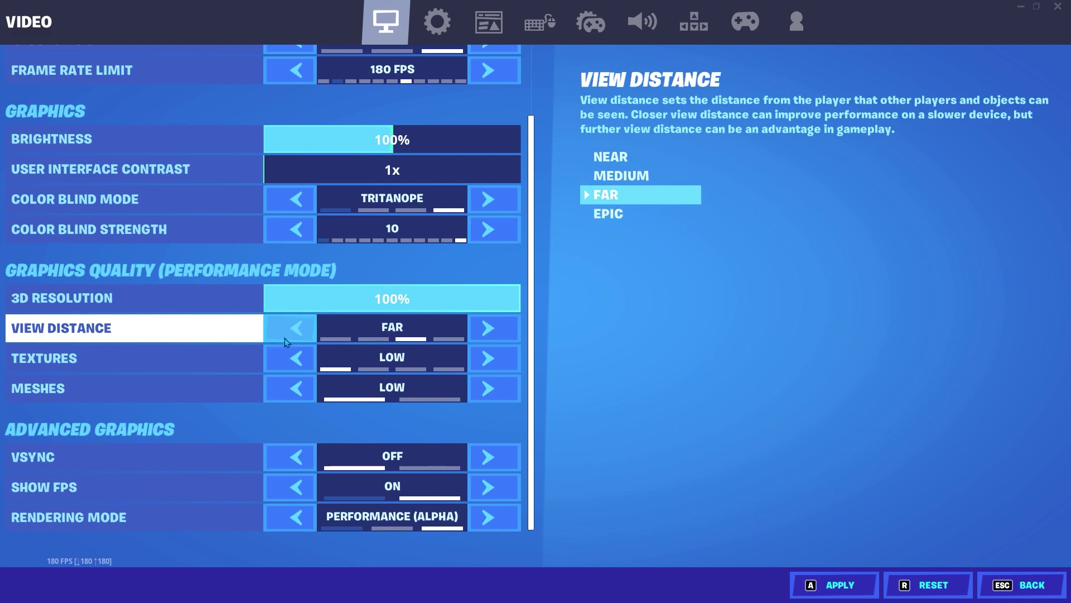
{"action": "left_click", "coordinate": [508, 335]}
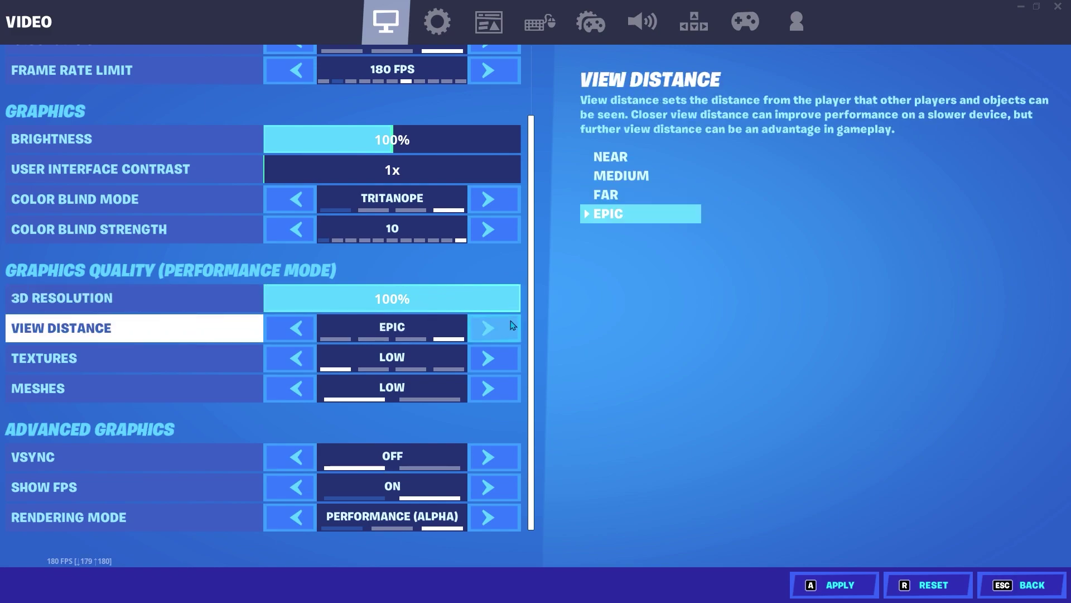
{"action": "left_click", "coordinate": [834, 584]}
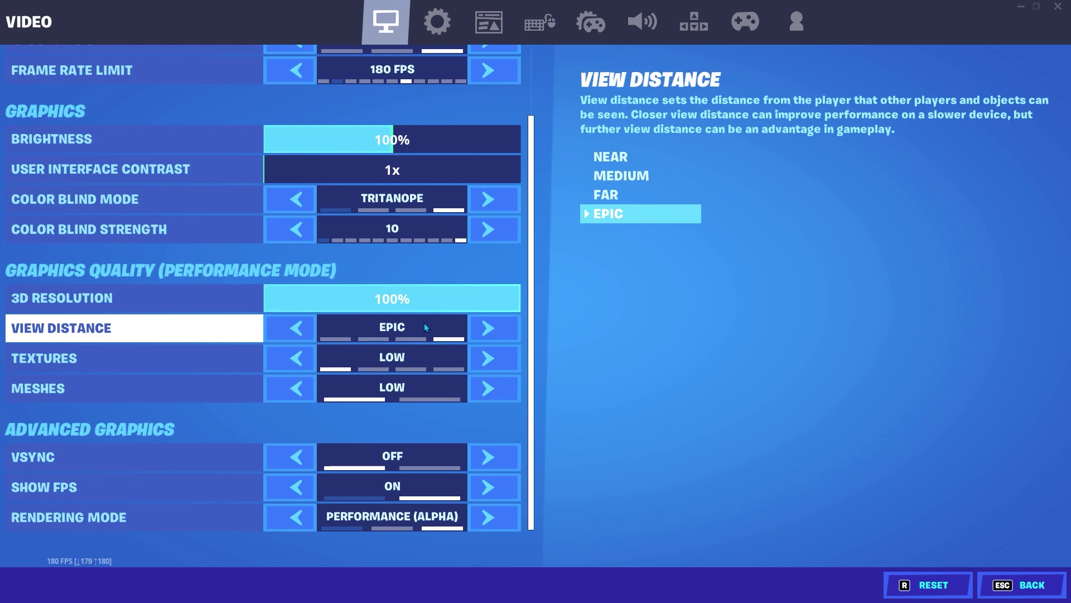
Cycle Textures quality back to Low and apply it
{"action": "left_click", "coordinate": [485, 366]}
{"action": "left_click", "coordinate": [484, 367]}
{"action": "left_click", "coordinate": [485, 367]}
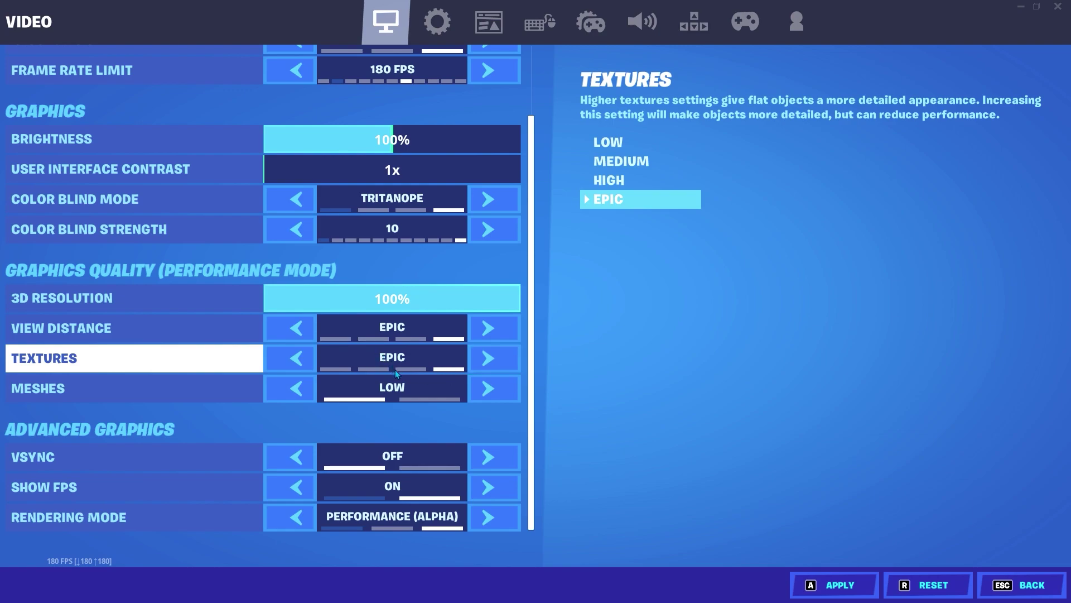
{"action": "left_click", "coordinate": [487, 363]}
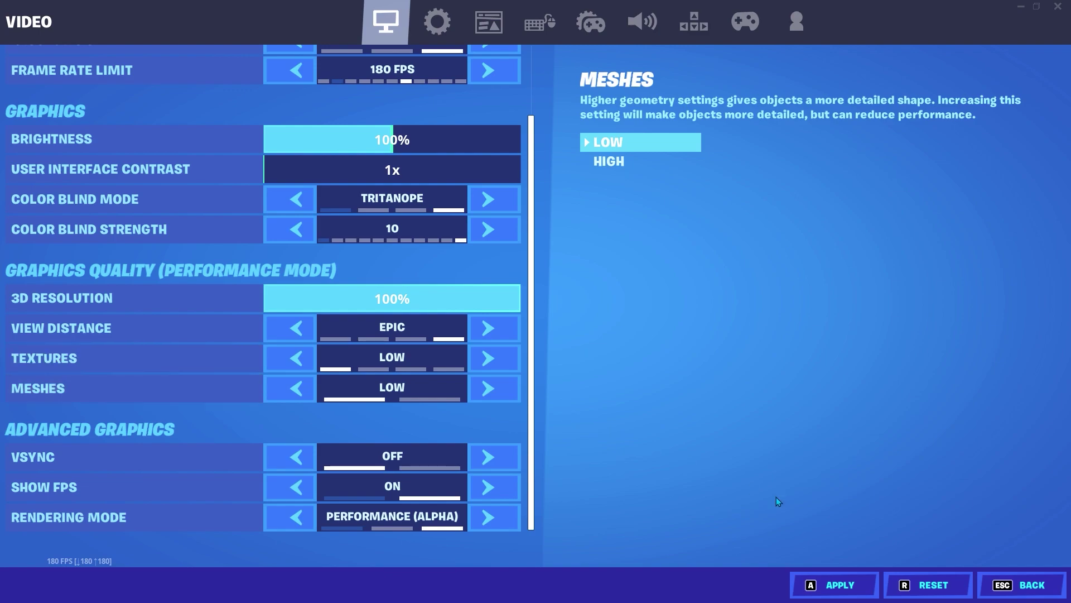
{"action": "left_click", "coordinate": [850, 582]}
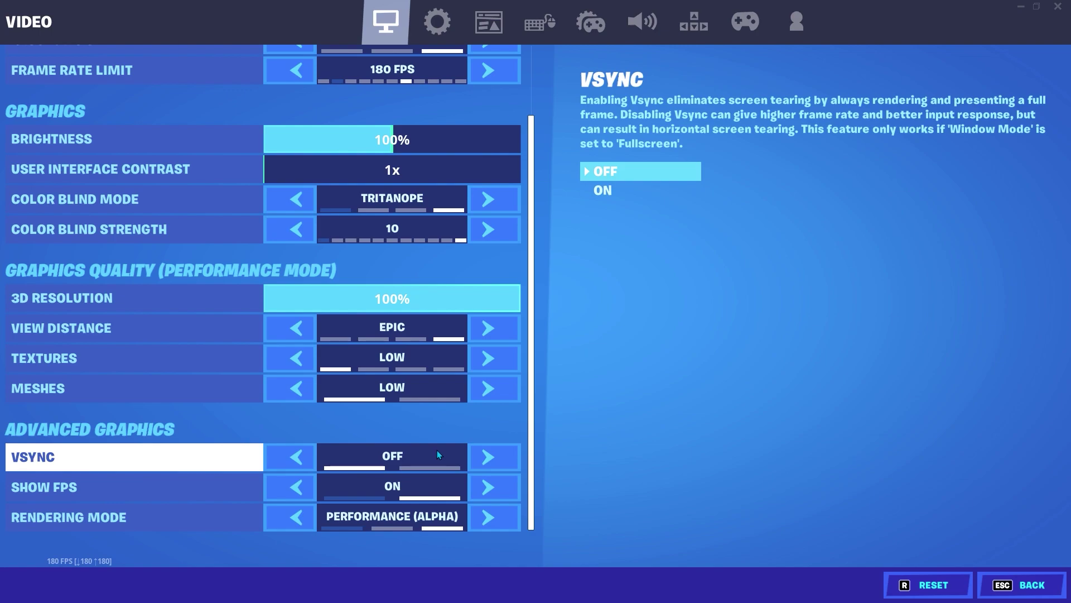
Leave Vsync set to Off and apply the video settings
{"action": "left_click", "coordinate": [483, 456]}
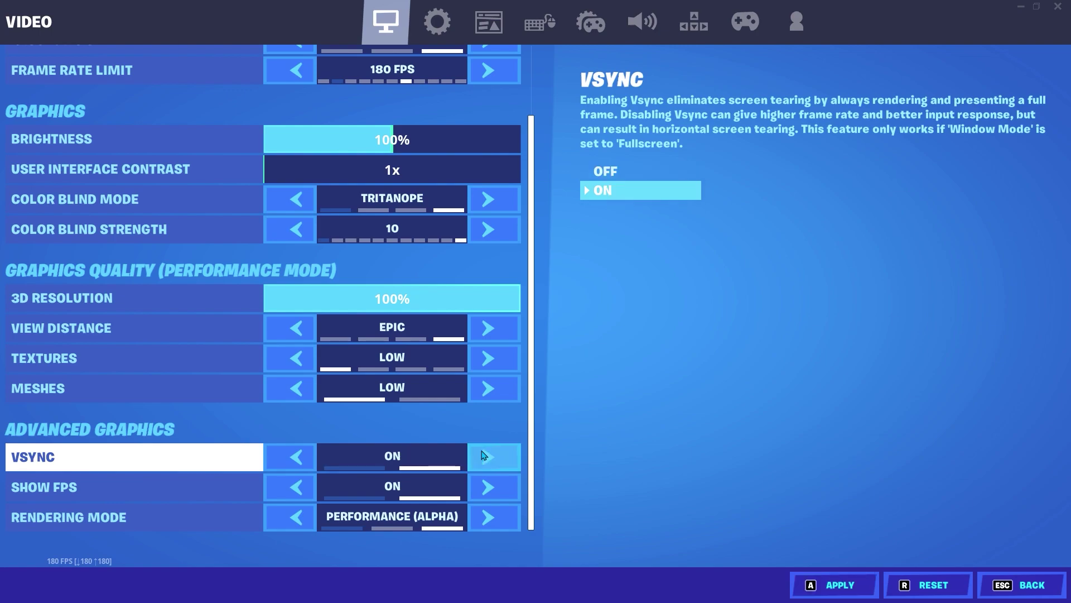
{"action": "left_click", "coordinate": [484, 456]}
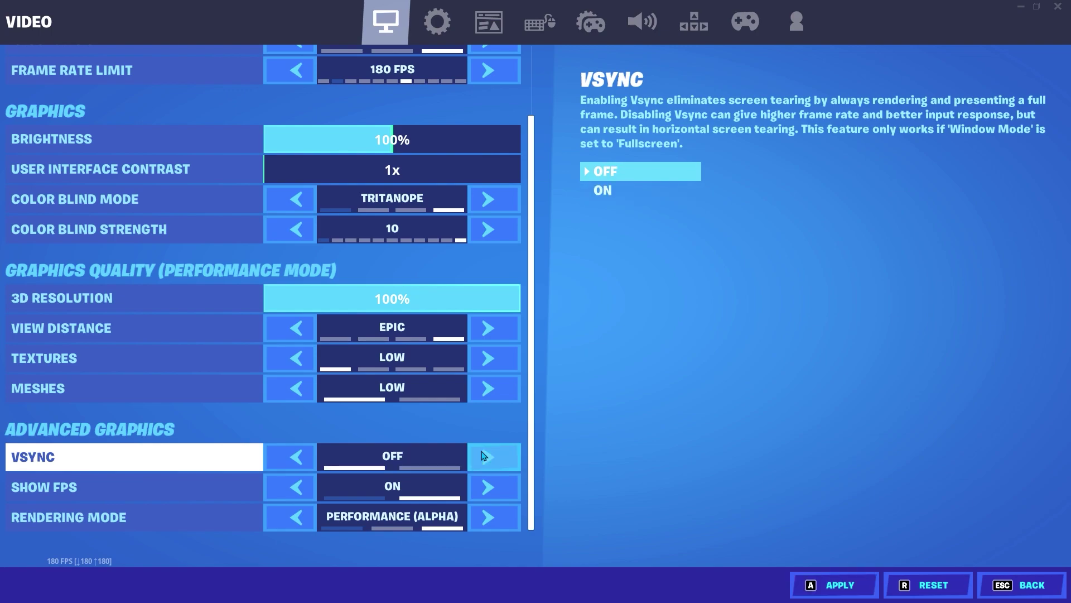
{"action": "left_click", "coordinate": [840, 584]}
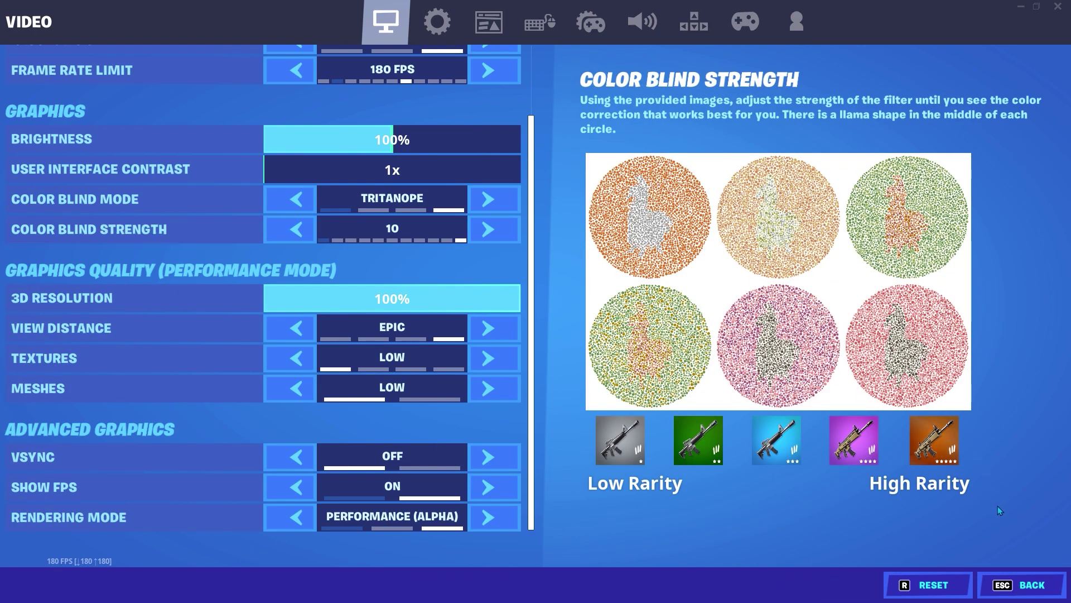
Return to the Fortnite lobby, then refresh the Windows desktop twice
{"action": "left_click", "coordinate": [1014, 579]}
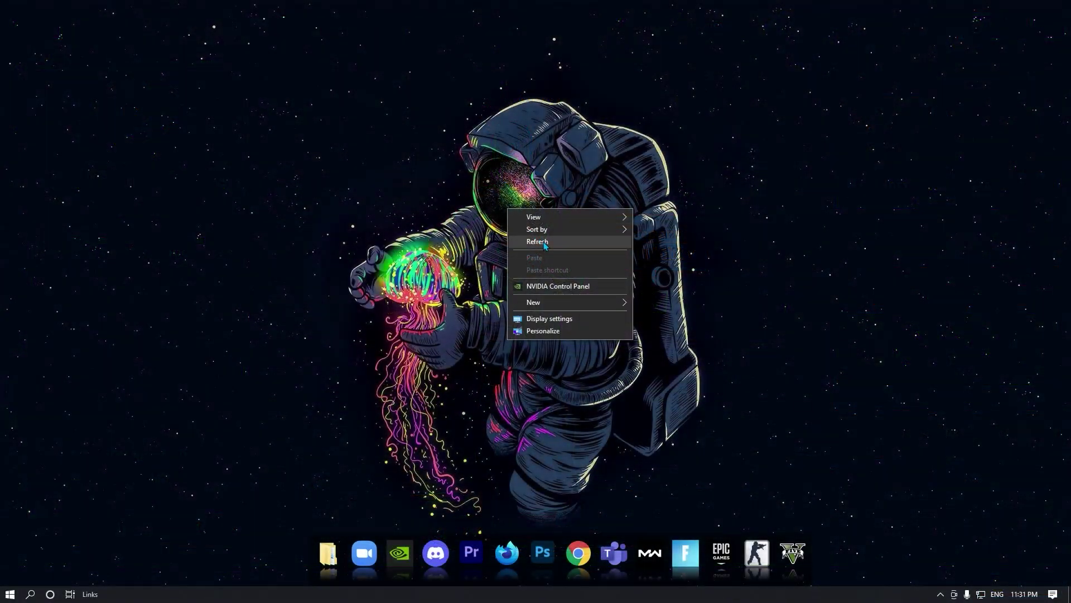
{"action": "left_click", "coordinate": [544, 248]}
{"action": "right_click", "coordinate": [544, 249]}
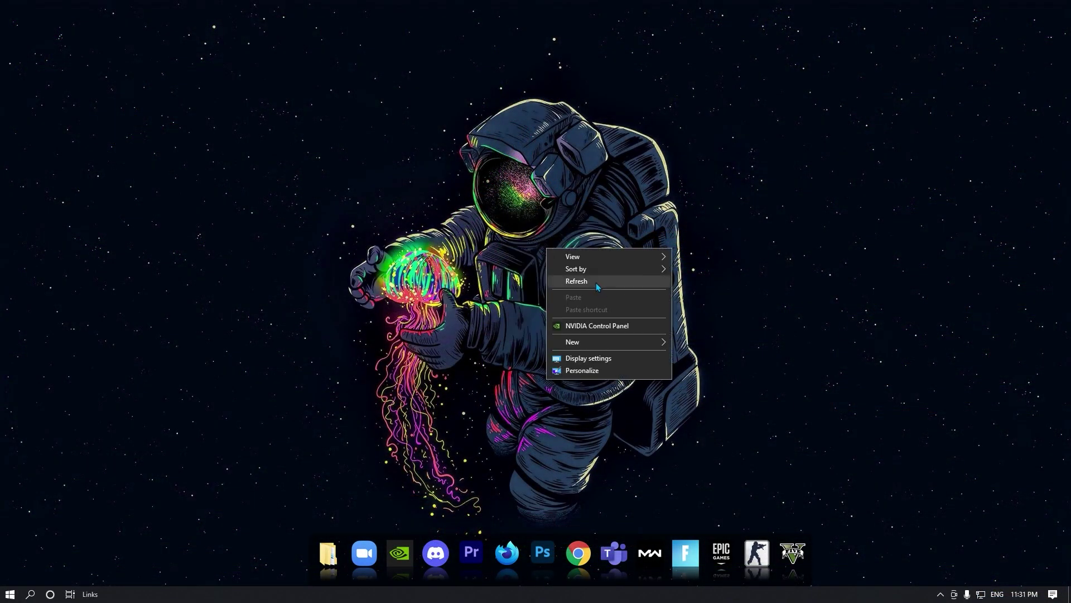
{"action": "left_click", "coordinate": [595, 282]}
{"action": "right_click", "coordinate": [594, 279]}
{"action": "left_click", "coordinate": [619, 313]}
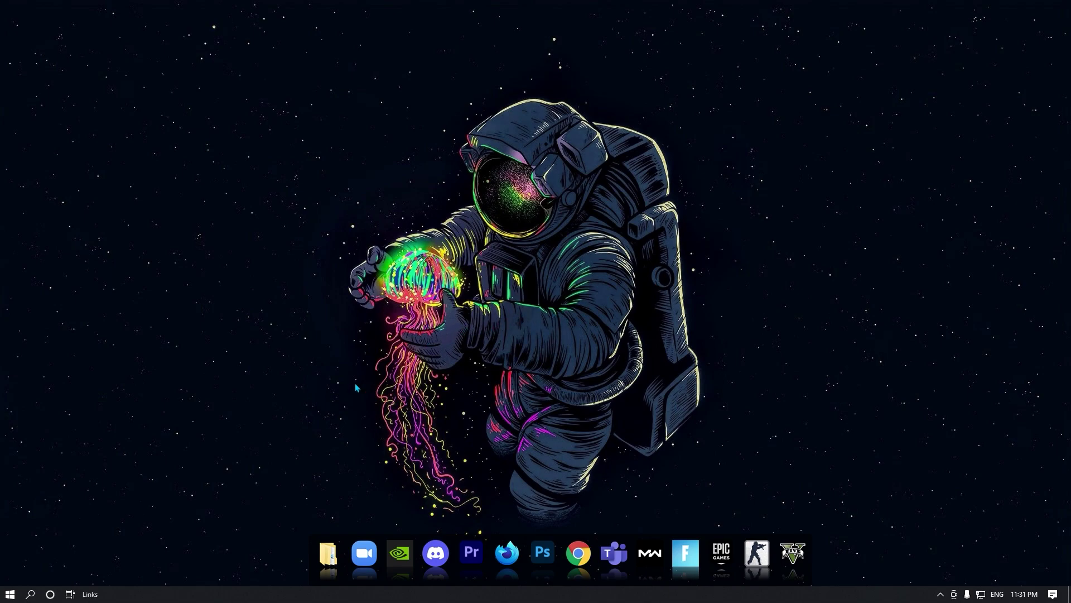
Launch Run from a Start search and centre it with %localappdata% in its field
{"action": "left_click", "coordinate": [11, 593]}
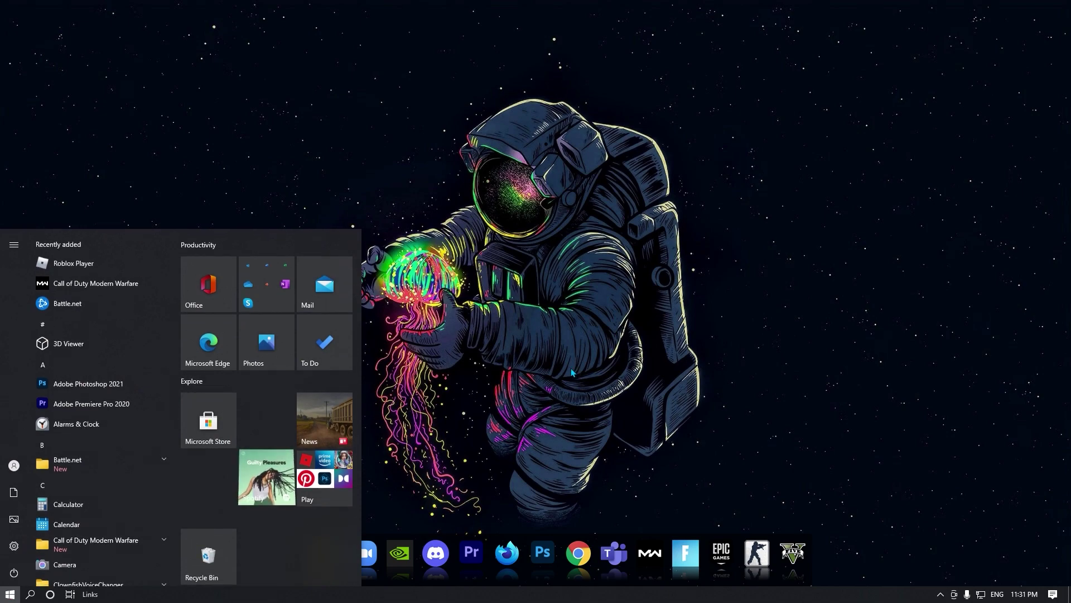
{"action": "type", "text": "ru"}
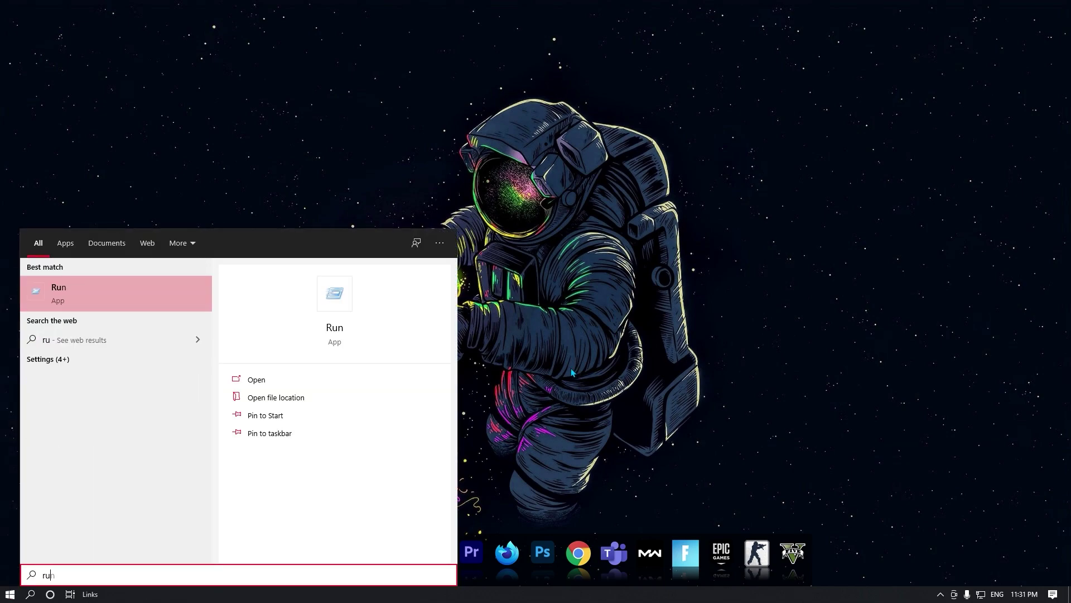
{"action": "type", "text": "n"}
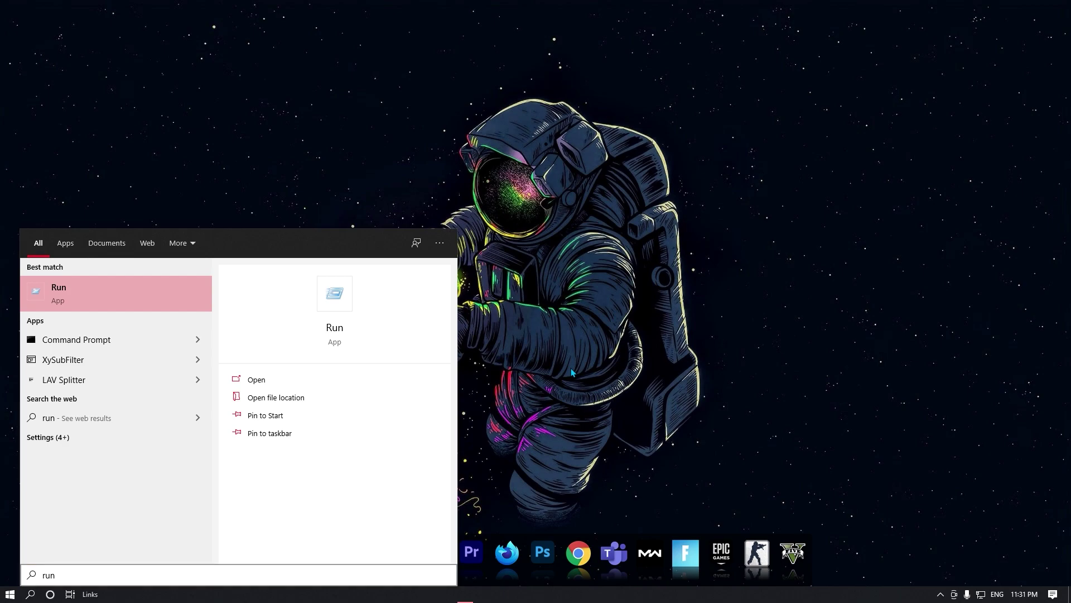
{"action": "key", "text": "Return"}
{"action": "left_click_drag", "start_coordinate": [96, 470], "coordinate": [513, 204]}
{"action": "left_click", "coordinate": [541, 271]}
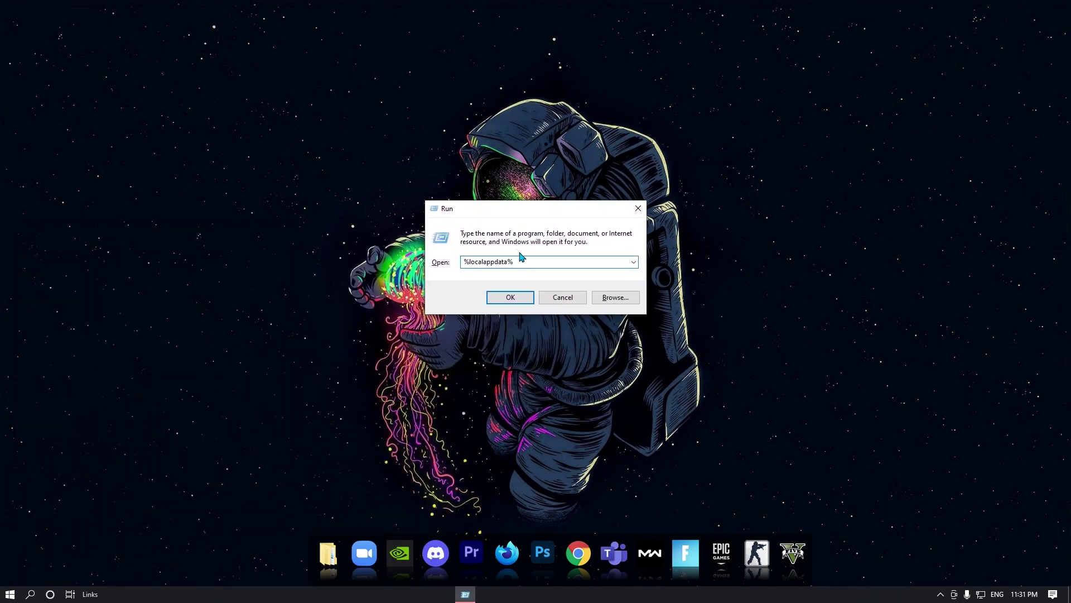
{"action": "left_click_drag", "start_coordinate": [519, 269], "coordinate": [473, 272]}
{"action": "left_click", "coordinate": [527, 271]}
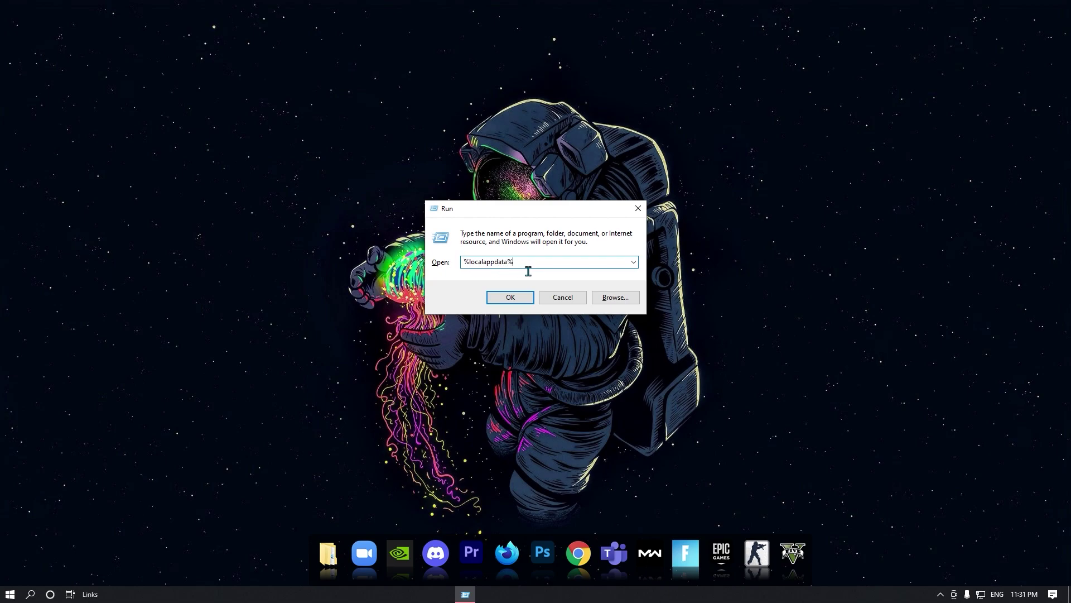
Navigate from %localappdata% through FortniteGame, Saved and Config into WindowsClient
{"action": "left_click", "coordinate": [528, 300]}
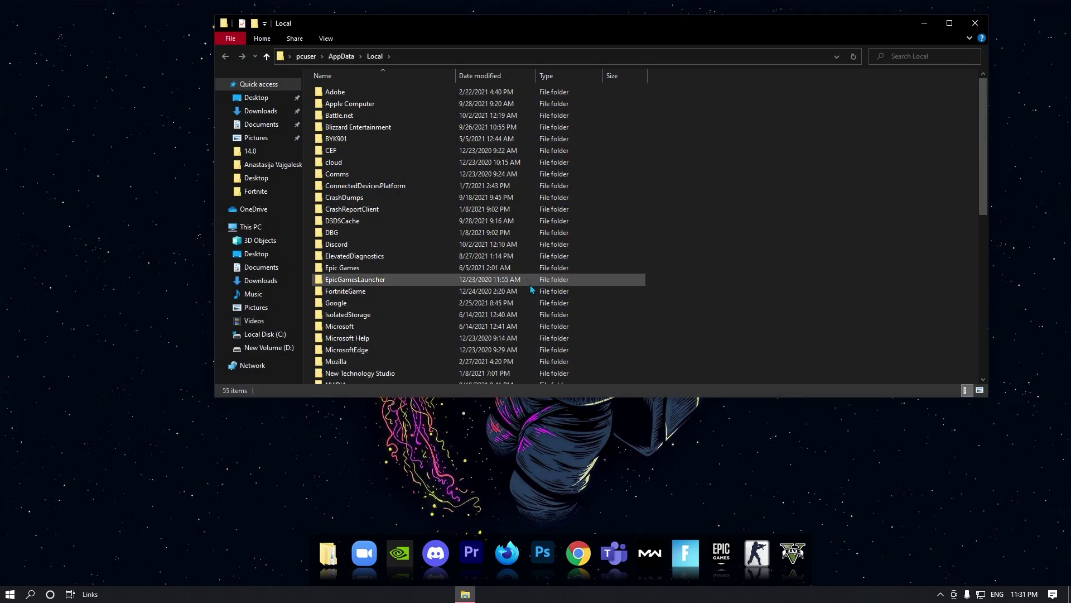
{"action": "left_click", "coordinate": [414, 286]}
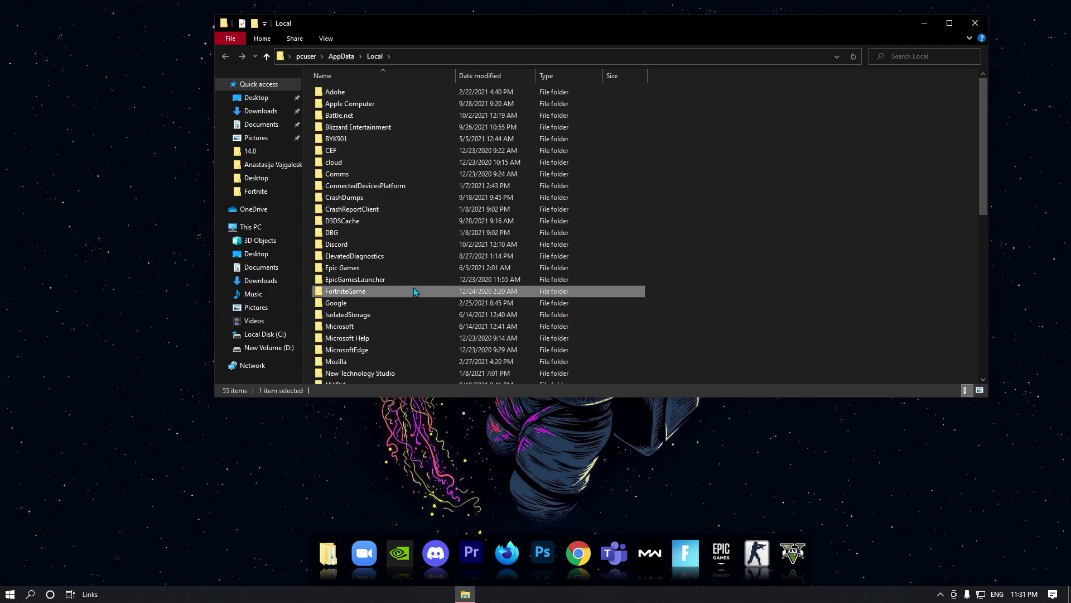
{"action": "key", "text": "F2"}
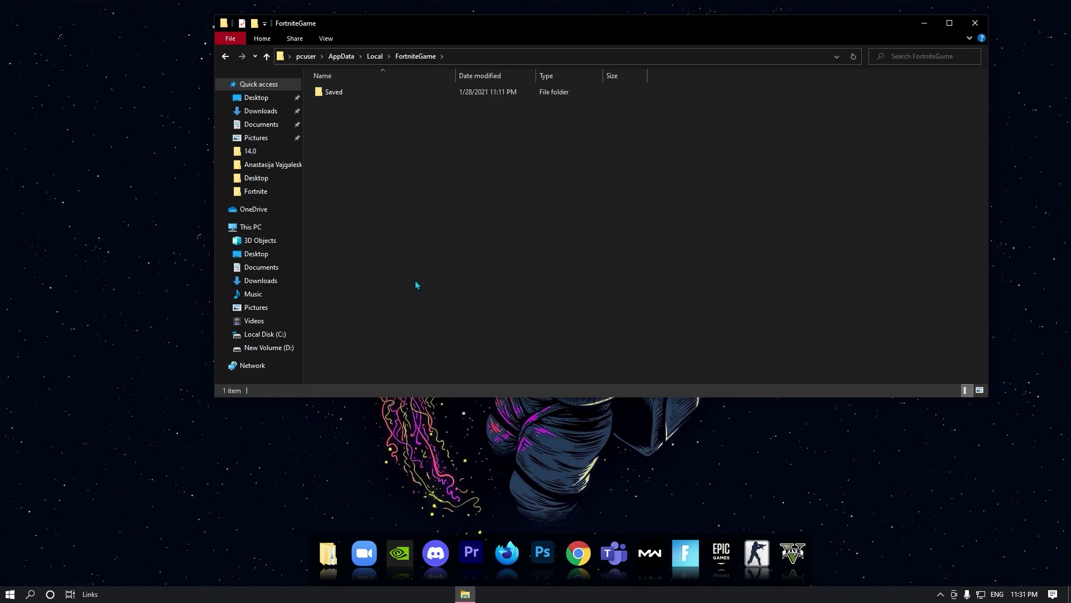
{"action": "double_click", "coordinate": [366, 97]}
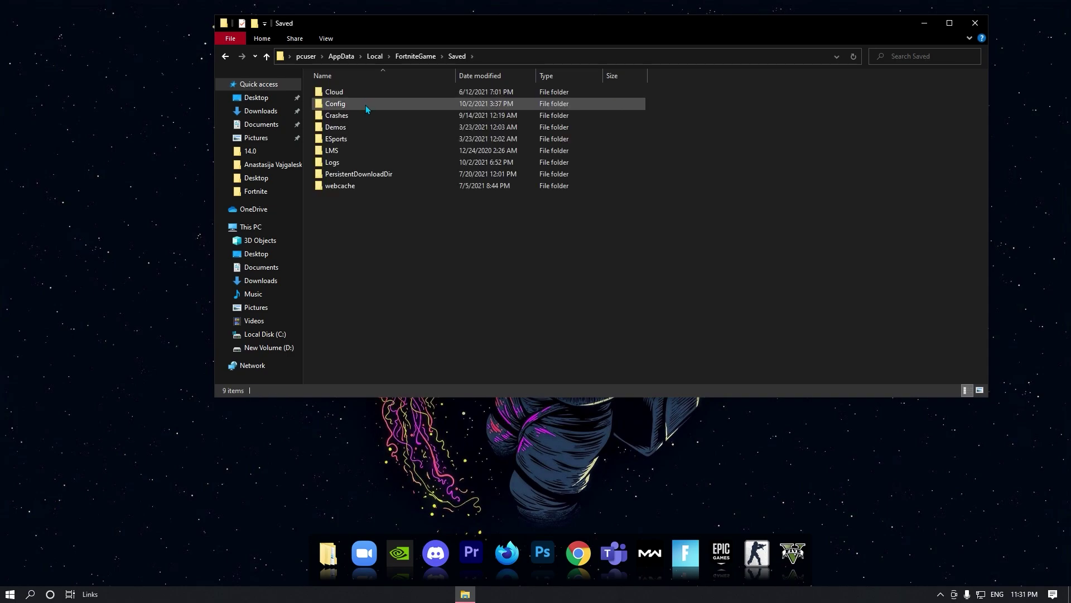
{"action": "left_click", "coordinate": [366, 104]}
{"action": "double_click", "coordinate": [366, 105]}
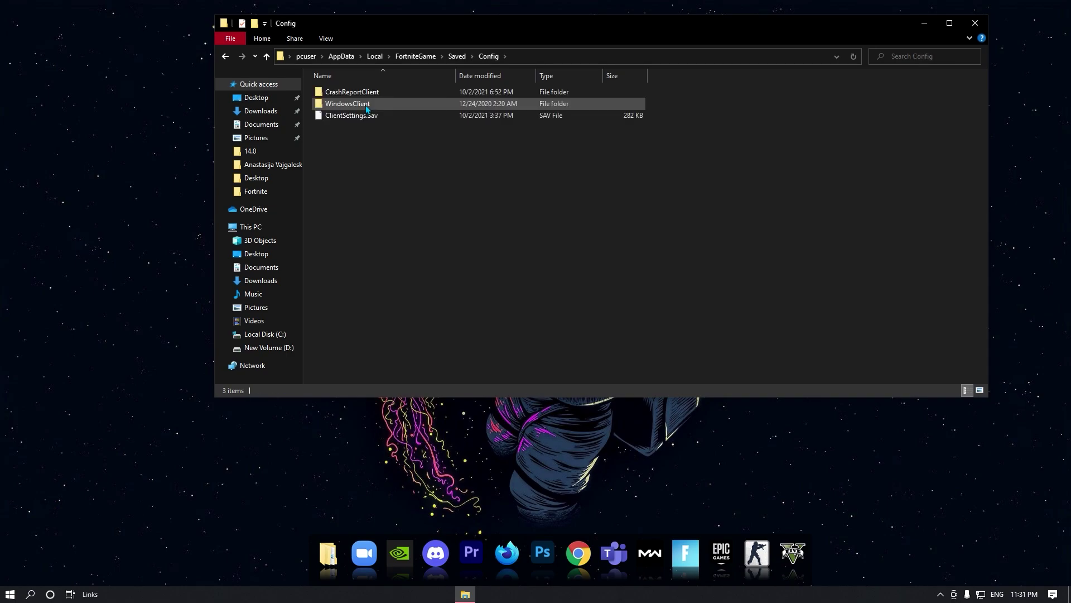
{"action": "left_click", "coordinate": [423, 107]}
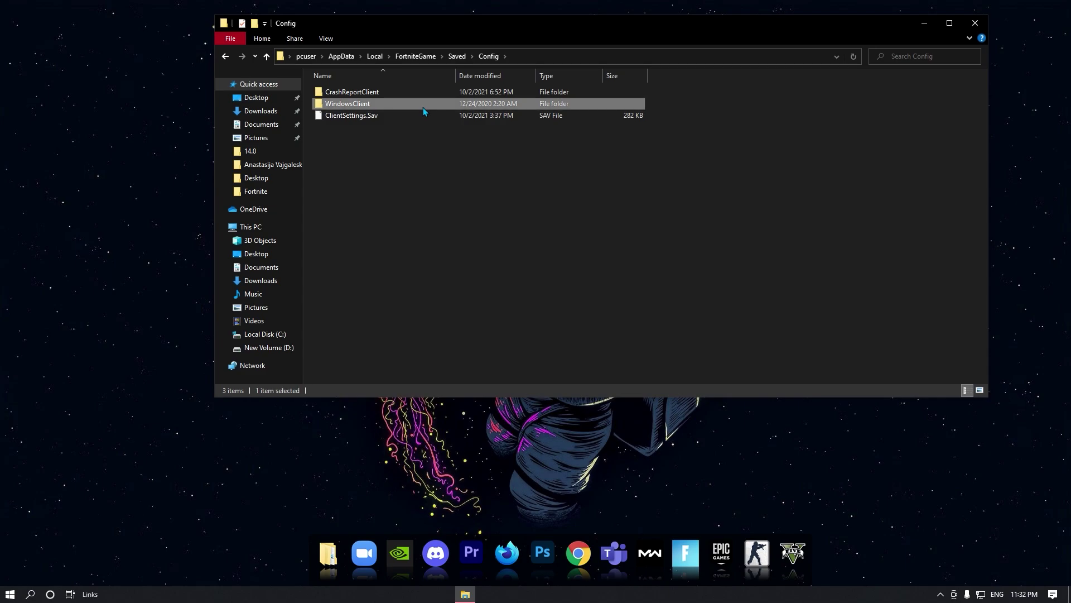
{"action": "double_click", "coordinate": [423, 107]}
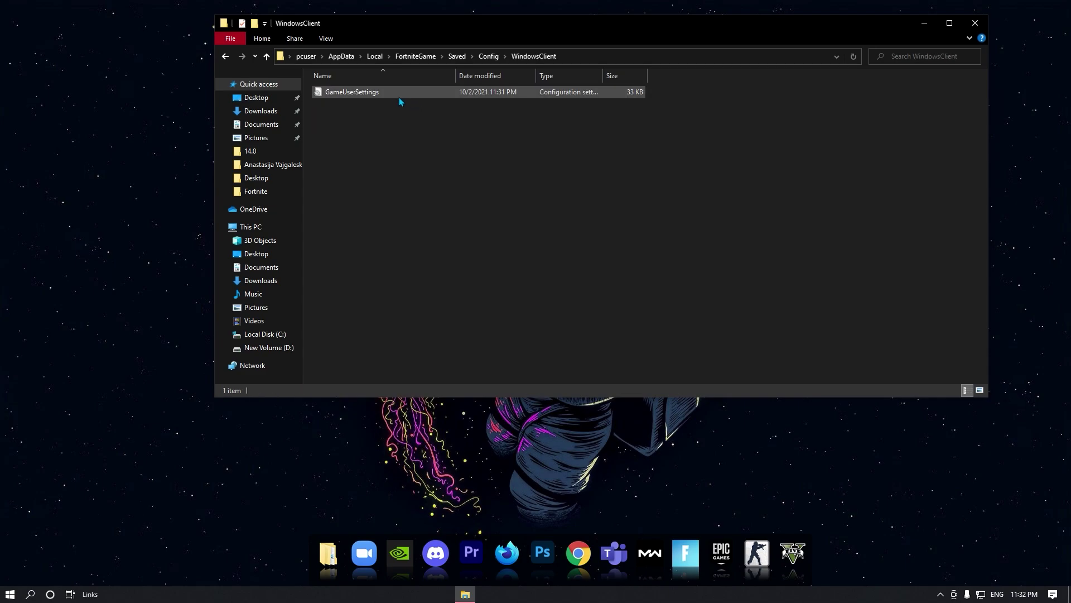
Keep GameUserSettings not read-only in its Properties, then apply and close
{"action": "left_click", "coordinate": [374, 95]}
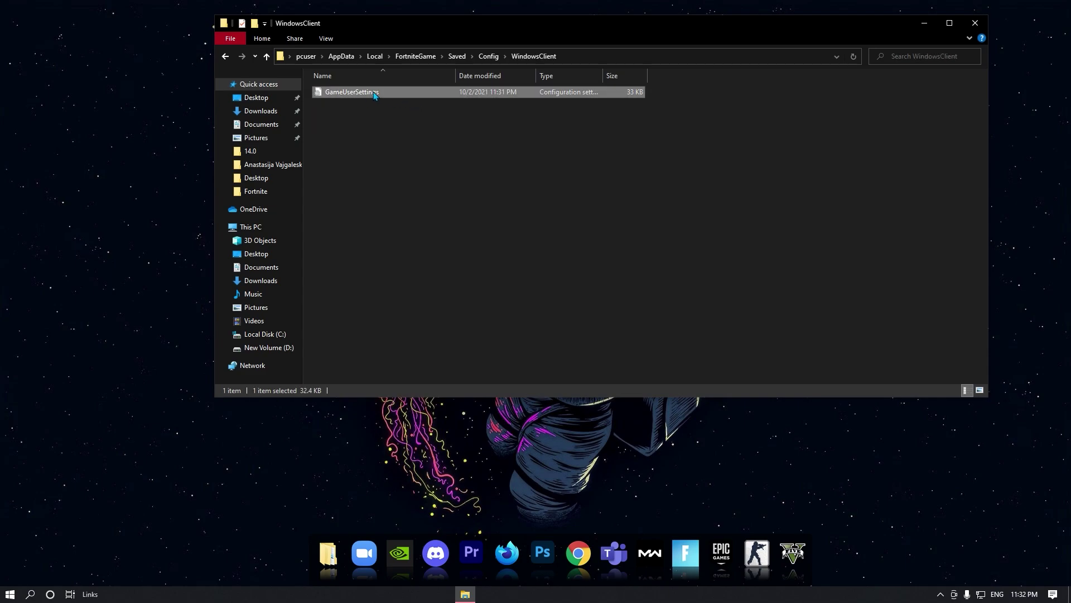
{"action": "right_click", "coordinate": [402, 92]}
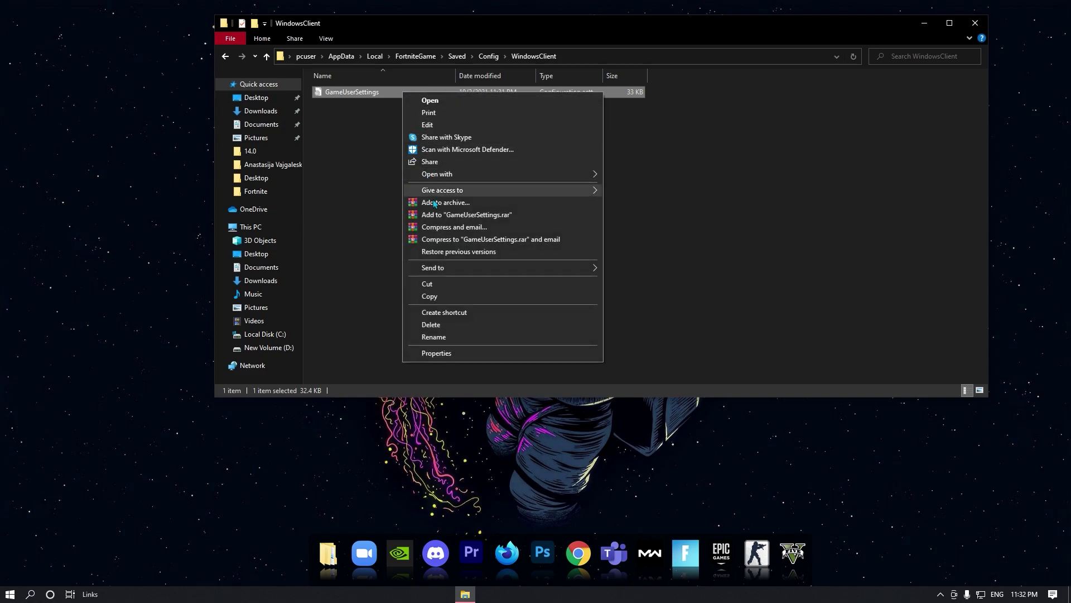
{"action": "left_click", "coordinate": [456, 354]}
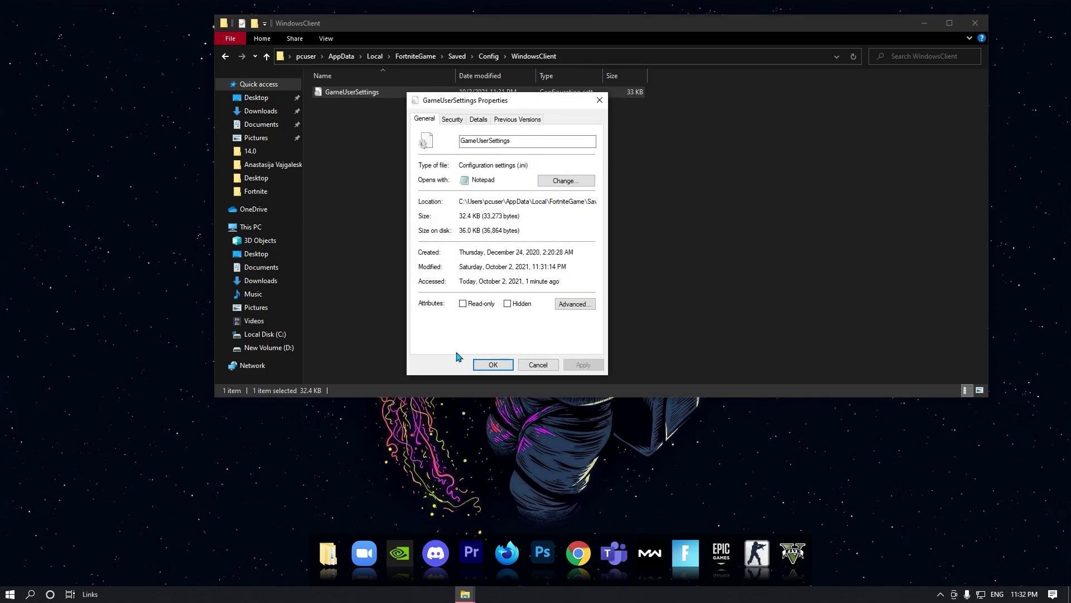
{"action": "left_click", "coordinate": [464, 304]}
{"action": "left_click", "coordinate": [463, 303]}
{"action": "left_click", "coordinate": [582, 365]}
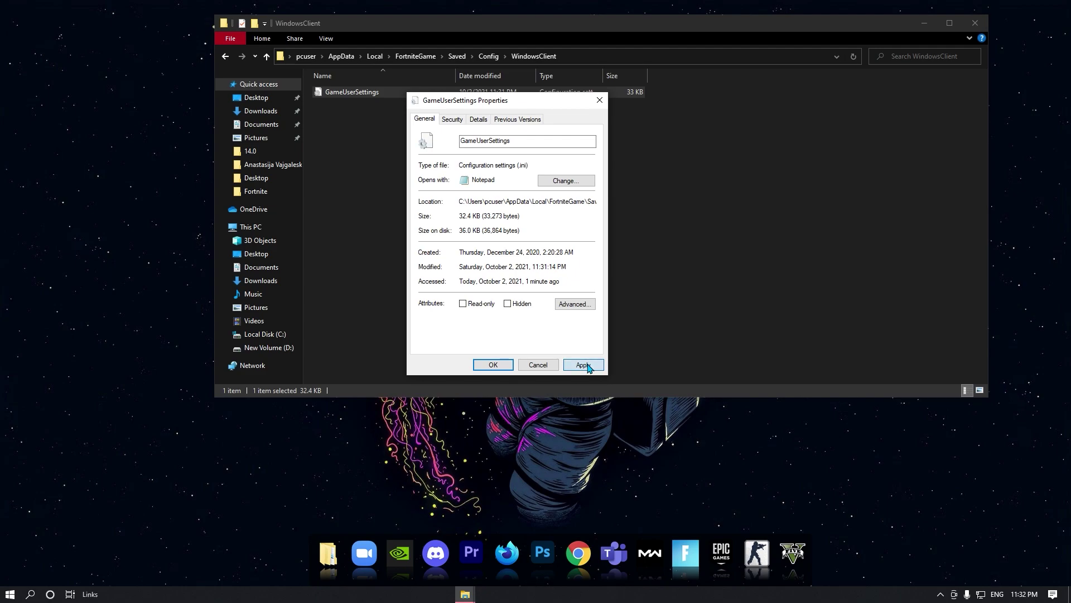
{"action": "left_click", "coordinate": [493, 364]}
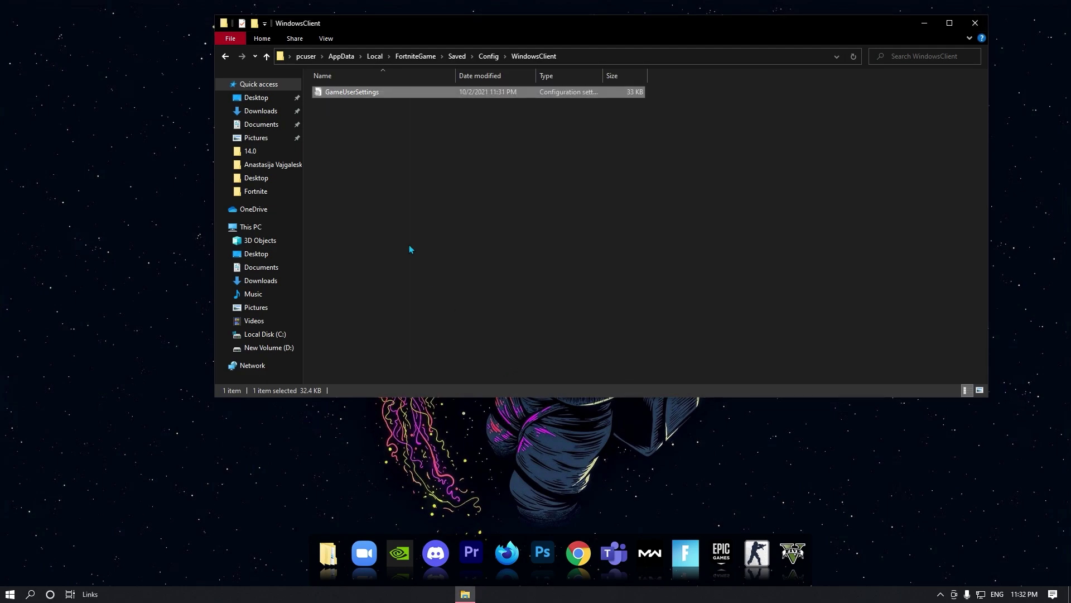
Open GameUserSettings maximised in Notepad and check bMotionBlur and bShowGrass are False
{"action": "double_click", "coordinate": [353, 93]}
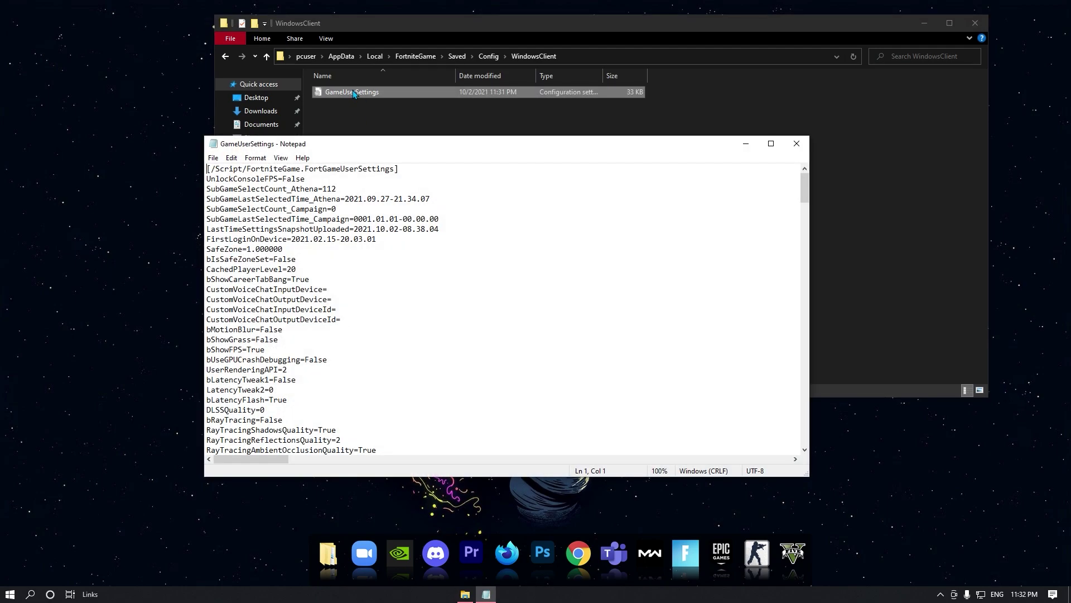
{"action": "left_click", "coordinate": [772, 143]}
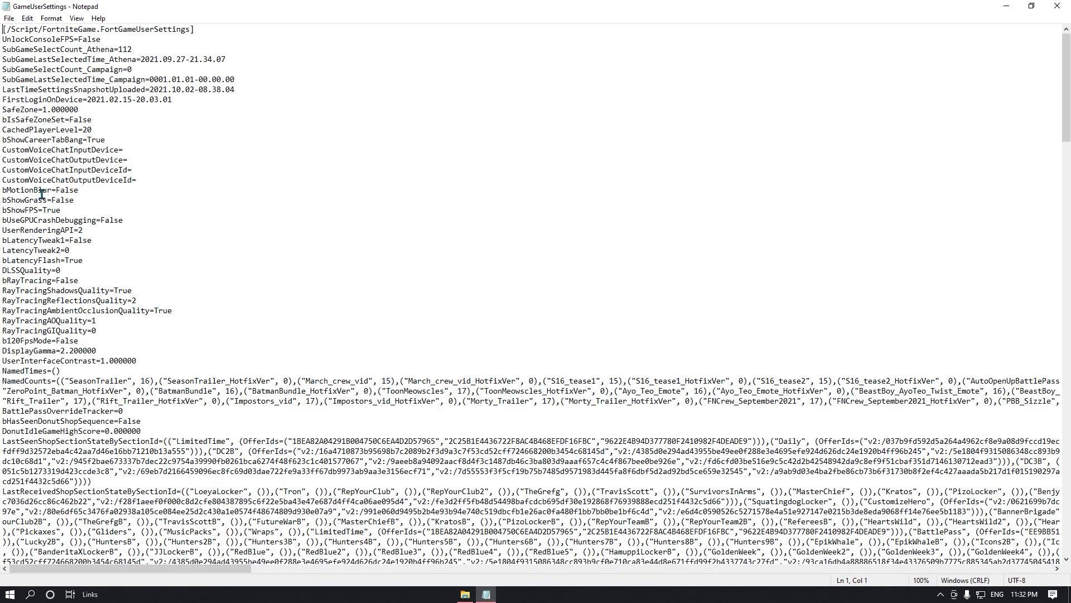
{"action": "left_click_drag", "start_coordinate": [4, 192], "coordinate": [87, 207]}
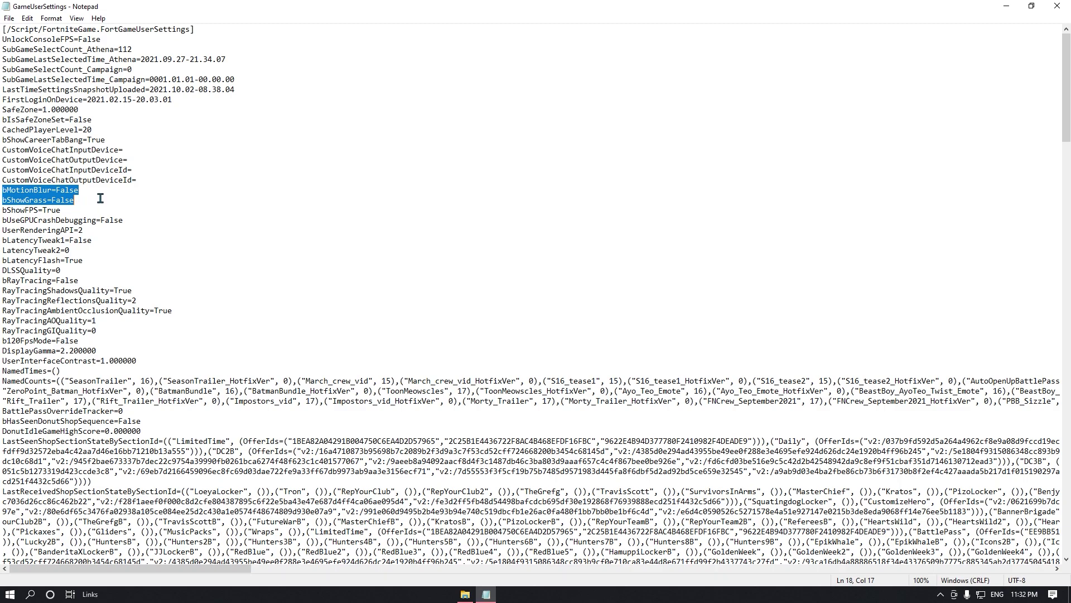
{"action": "scroll", "coordinate": [100, 198], "scroll_direction": "down", "scroll_amount": 2}
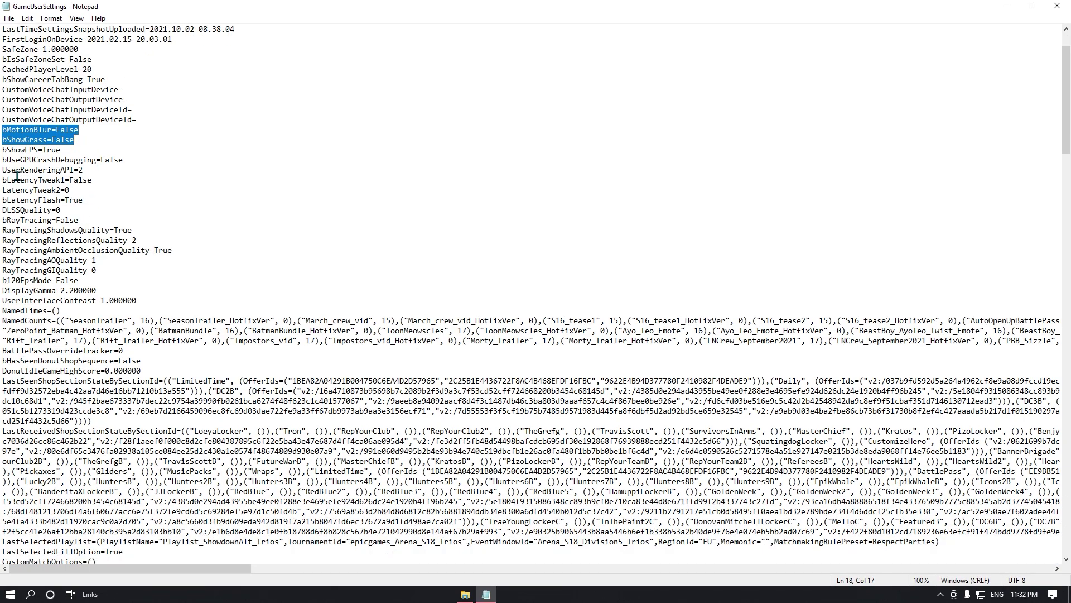
{"action": "left_click_drag", "start_coordinate": [3, 161], "coordinate": [99, 216]}
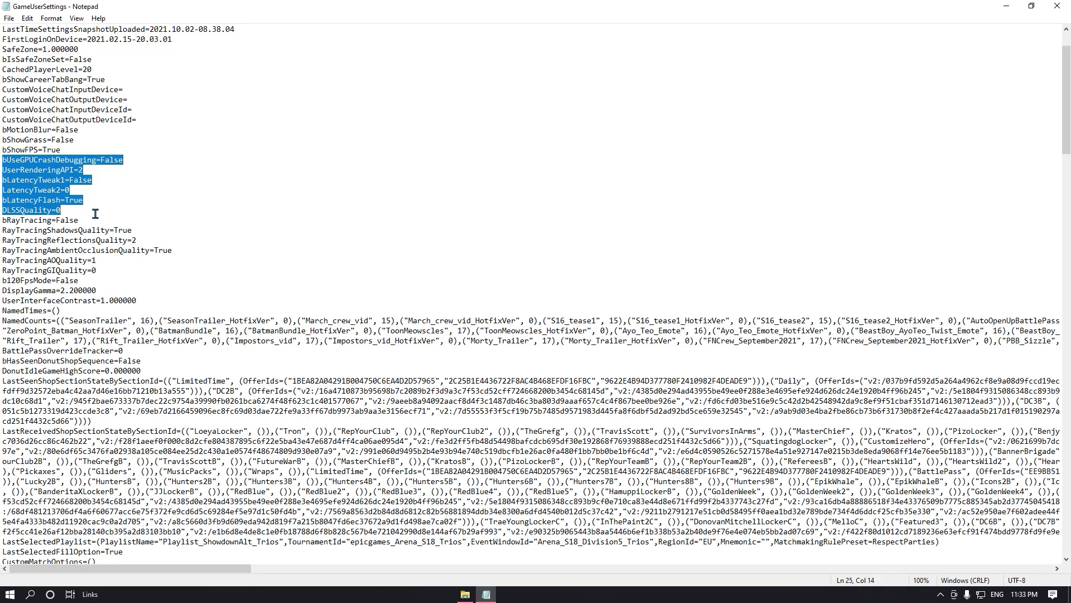
{"action": "left_click", "coordinate": [94, 216]}
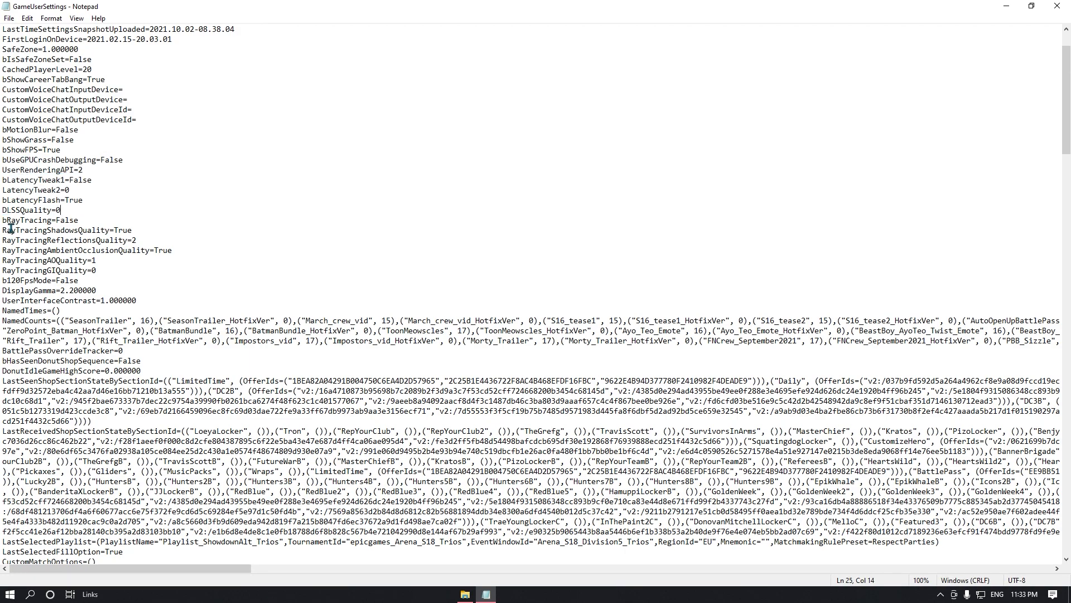
{"action": "left_click_drag", "start_coordinate": [2, 221], "coordinate": [115, 270]}
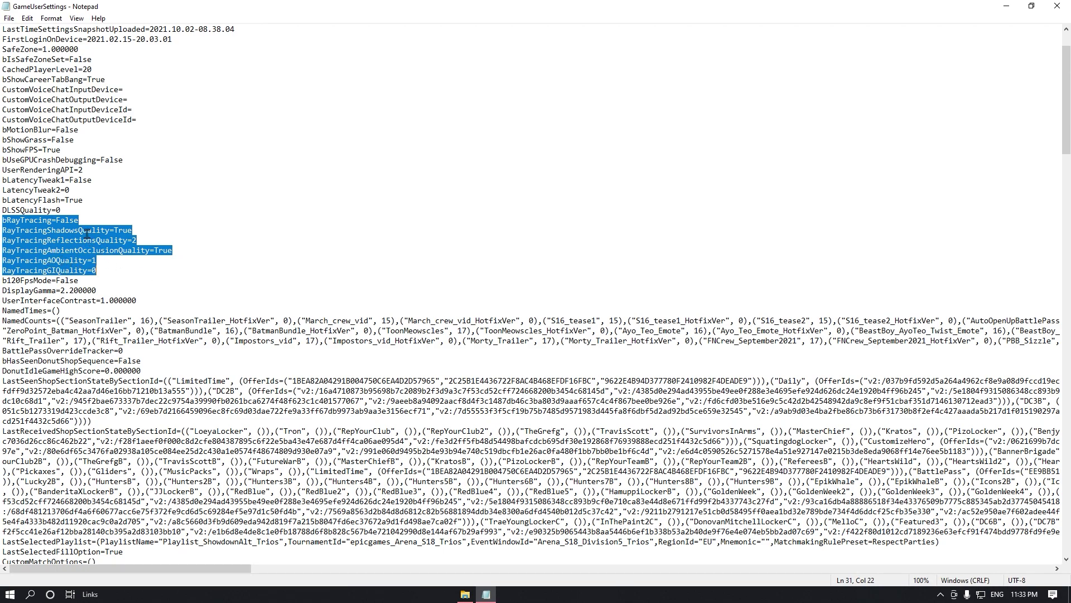
{"action": "left_click", "coordinate": [119, 274]}
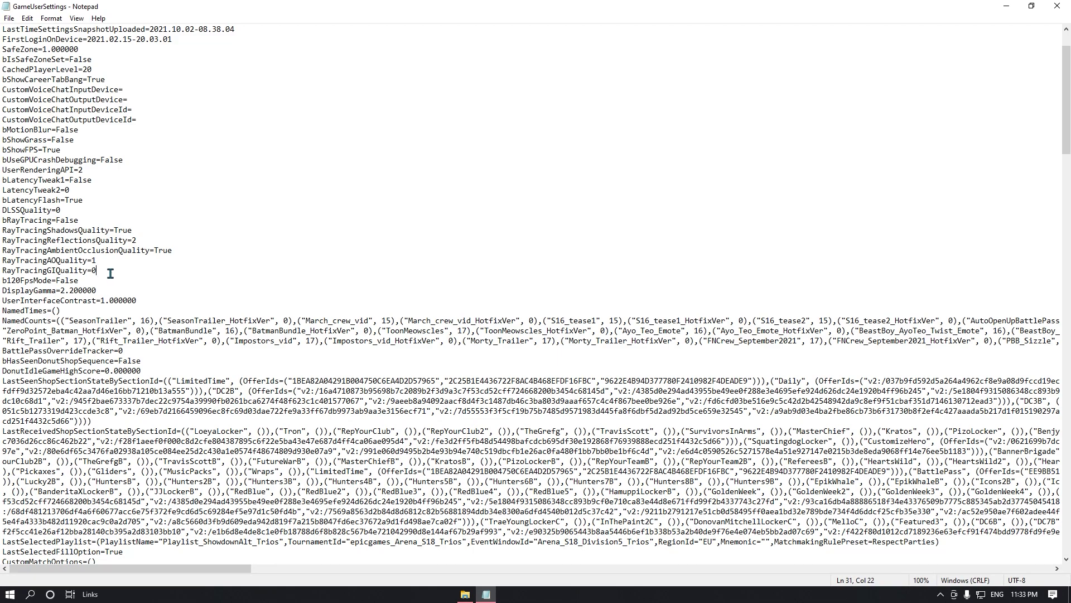
{"action": "scroll", "coordinate": [106, 276], "scroll_direction": "down", "scroll_amount": 1}
{"action": "scroll", "coordinate": [88, 286], "scroll_direction": "down", "scroll_amount": 3}
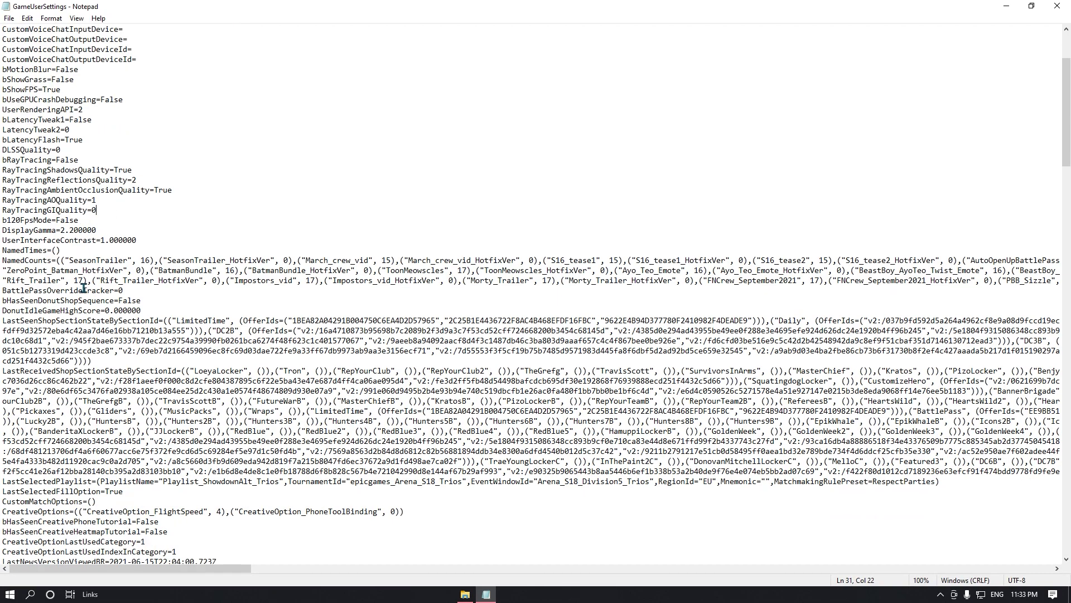
{"action": "scroll", "coordinate": [81, 281], "scroll_direction": "down", "scroll_amount": 3}
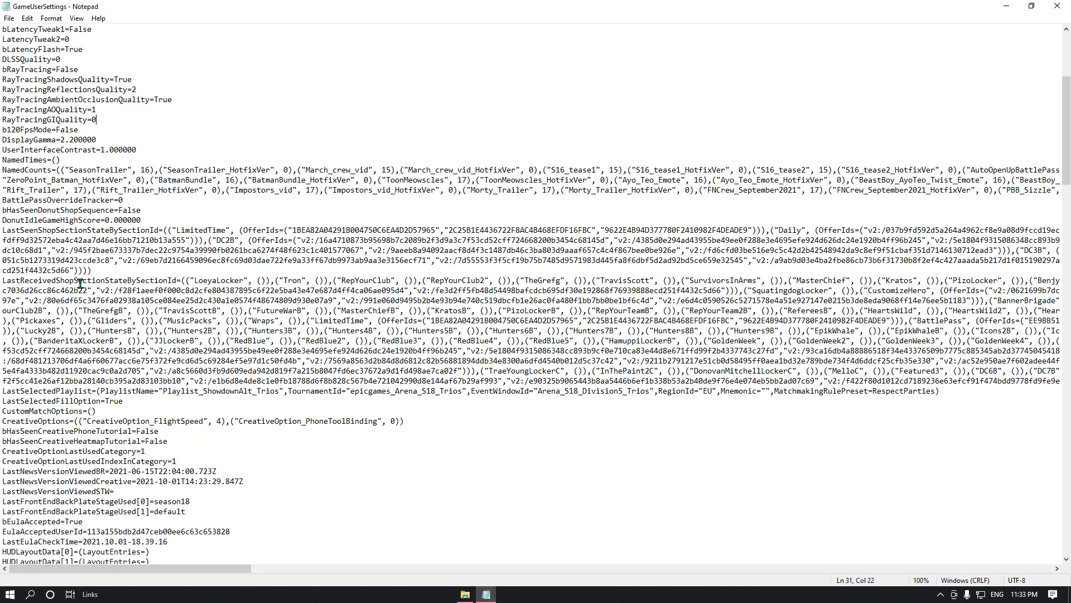
{"action": "scroll", "coordinate": [125, 320], "scroll_direction": "down", "scroll_amount": 3}
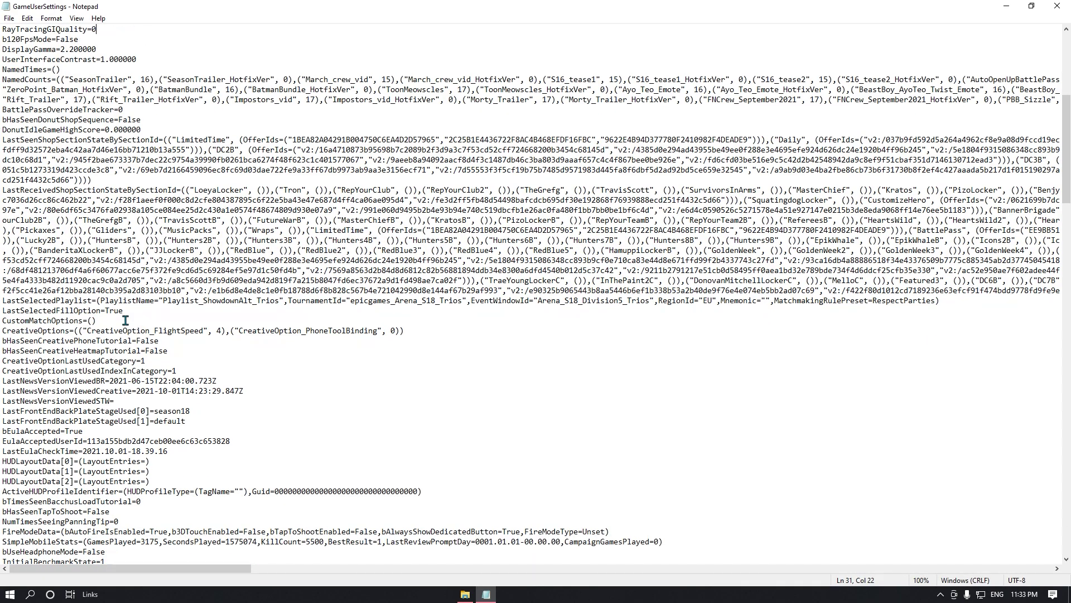
{"action": "scroll", "coordinate": [126, 321], "scroll_direction": "down", "scroll_amount": 2}
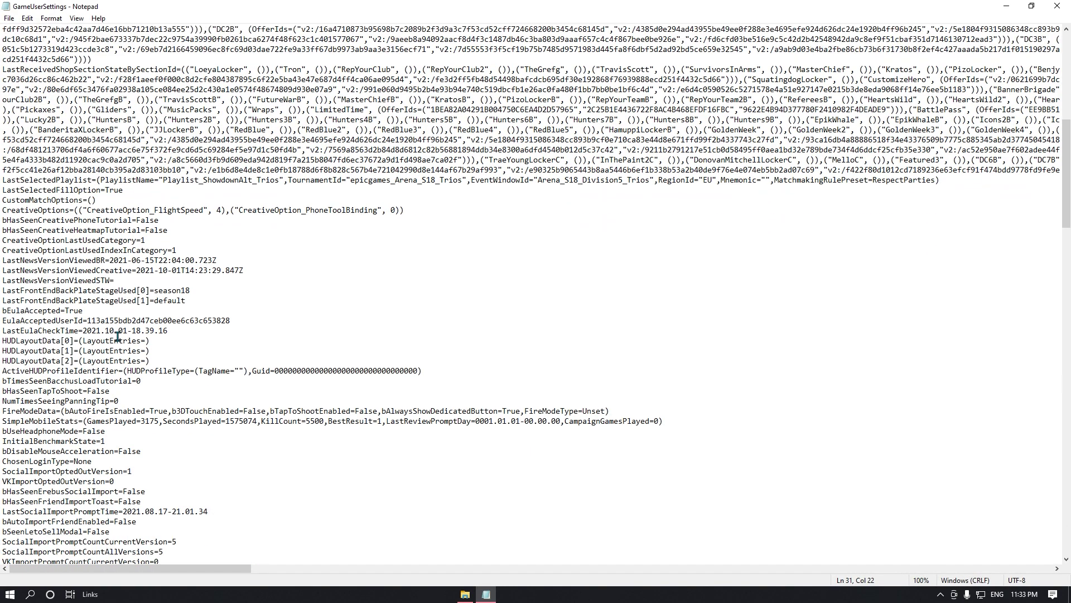
{"action": "scroll", "coordinate": [115, 337], "scroll_direction": "down", "scroll_amount": 4}
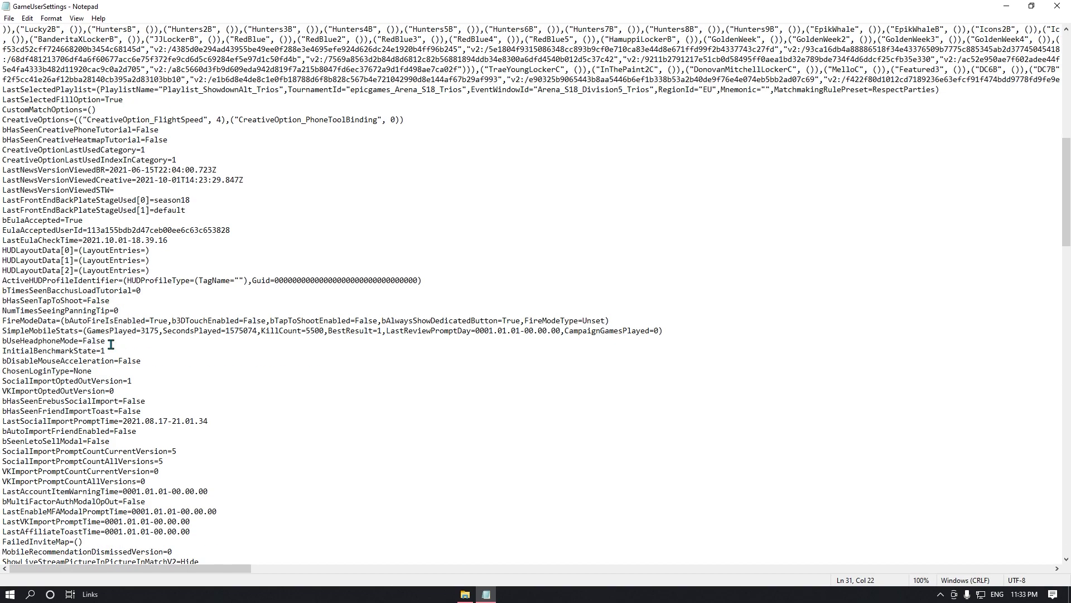
{"action": "scroll", "coordinate": [110, 345], "scroll_direction": "down", "scroll_amount": 3}
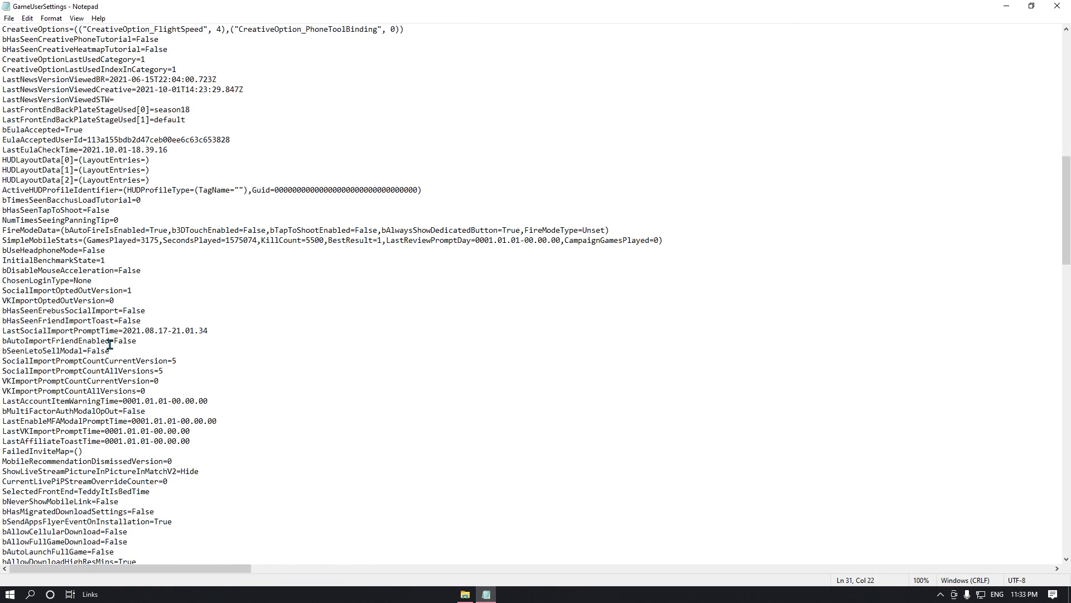
{"action": "scroll", "coordinate": [110, 345], "scroll_direction": "down", "scroll_amount": 2}
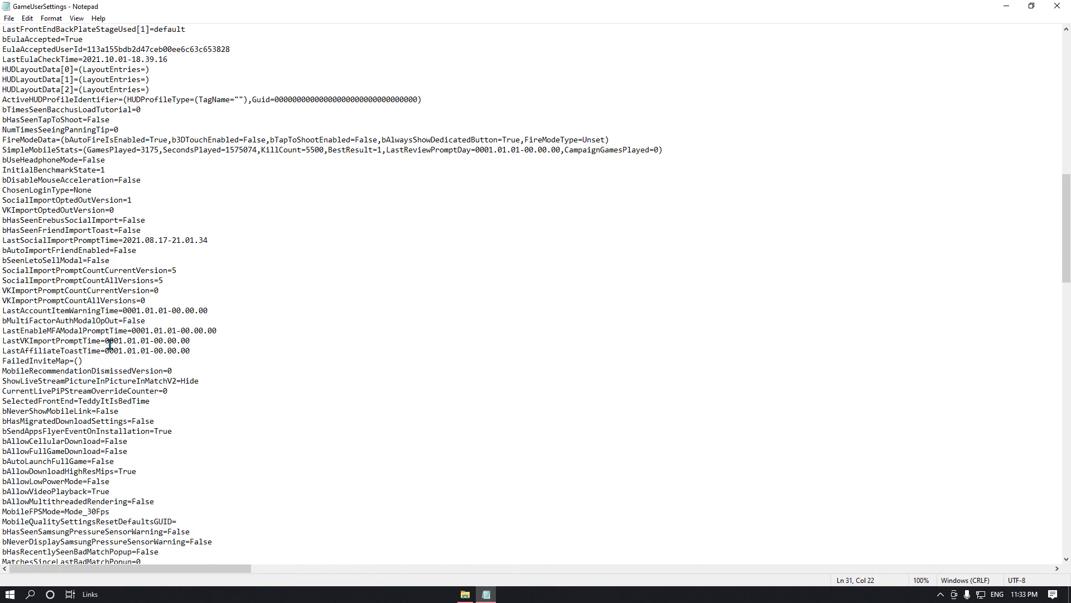
{"action": "scroll", "coordinate": [107, 349], "scroll_direction": "down", "scroll_amount": 1}
{"action": "scroll", "coordinate": [105, 353], "scroll_direction": "down", "scroll_amount": 1}
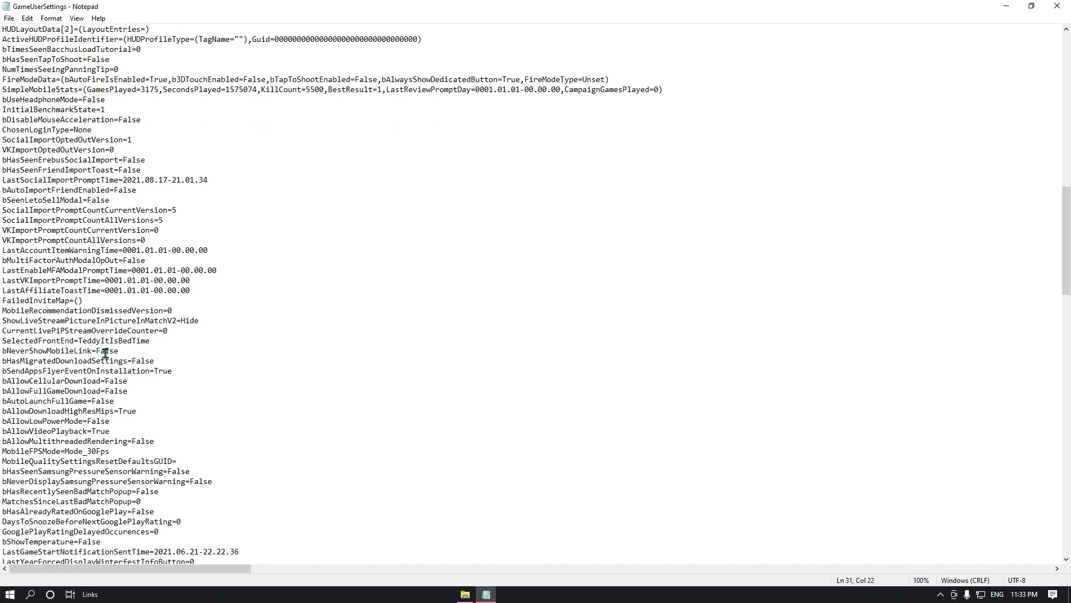
{"action": "scroll", "coordinate": [106, 352], "scroll_direction": "down", "scroll_amount": 1}
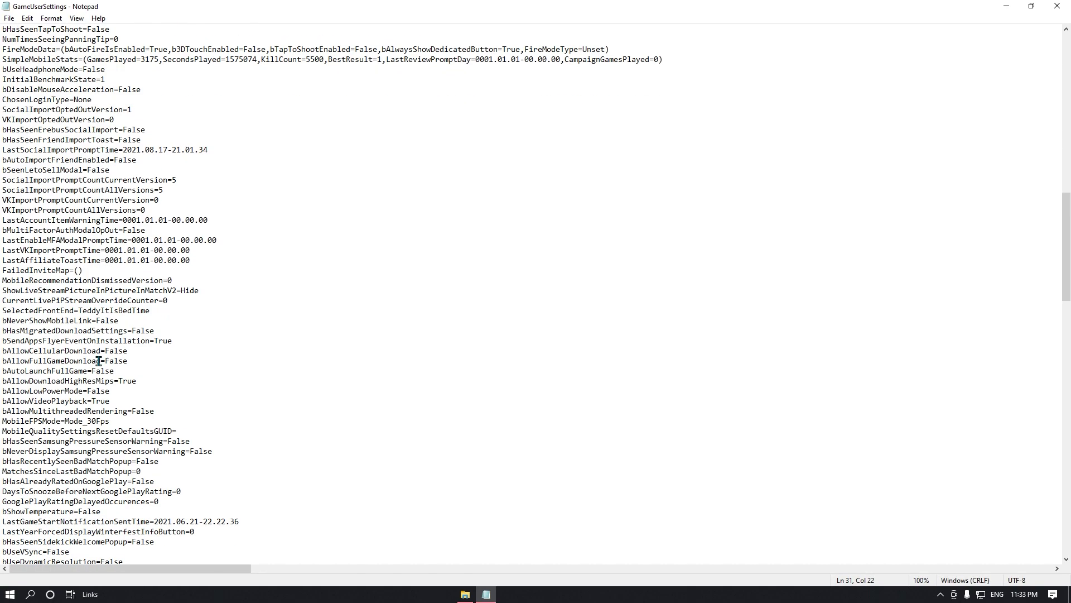
{"action": "left_click_drag", "start_coordinate": [2, 416], "coordinate": [164, 419]}
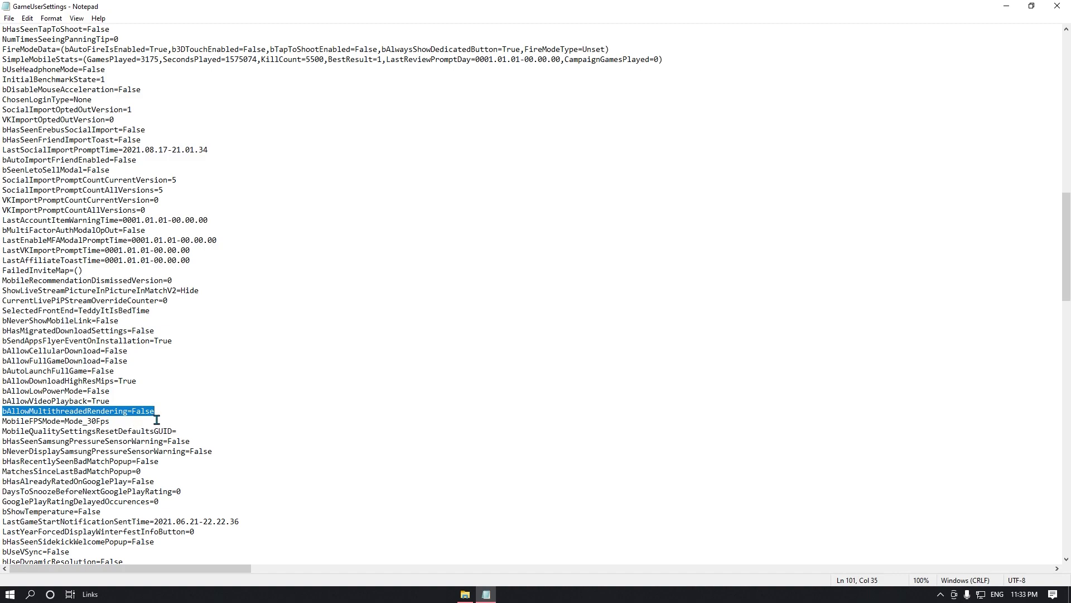
{"action": "scroll", "coordinate": [187, 431], "scroll_direction": "down", "scroll_amount": 1}
{"action": "scroll", "coordinate": [187, 429], "scroll_direction": "down", "scroll_amount": 1}
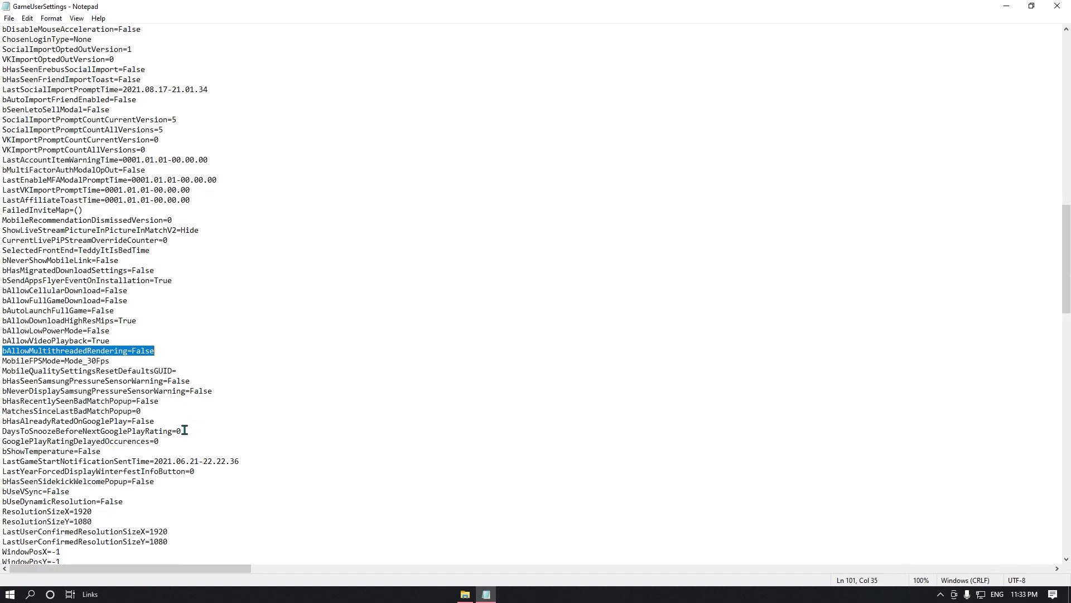
{"action": "scroll", "coordinate": [178, 430], "scroll_direction": "down", "scroll_amount": 1}
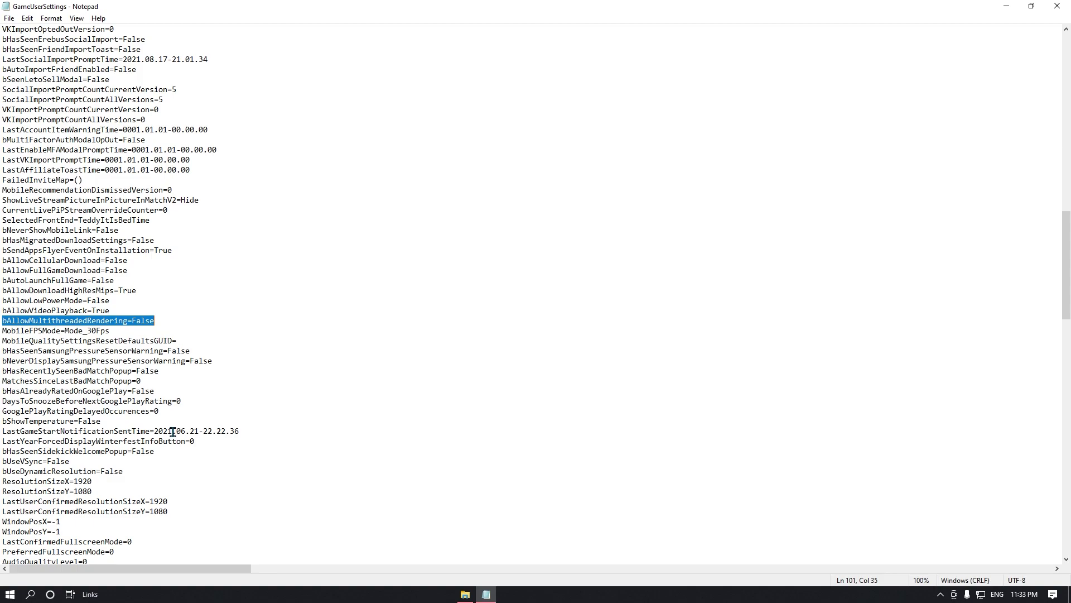
{"action": "scroll", "coordinate": [165, 434], "scroll_direction": "down", "scroll_amount": 1}
{"action": "scroll", "coordinate": [140, 438], "scroll_direction": "down", "scroll_amount": 1}
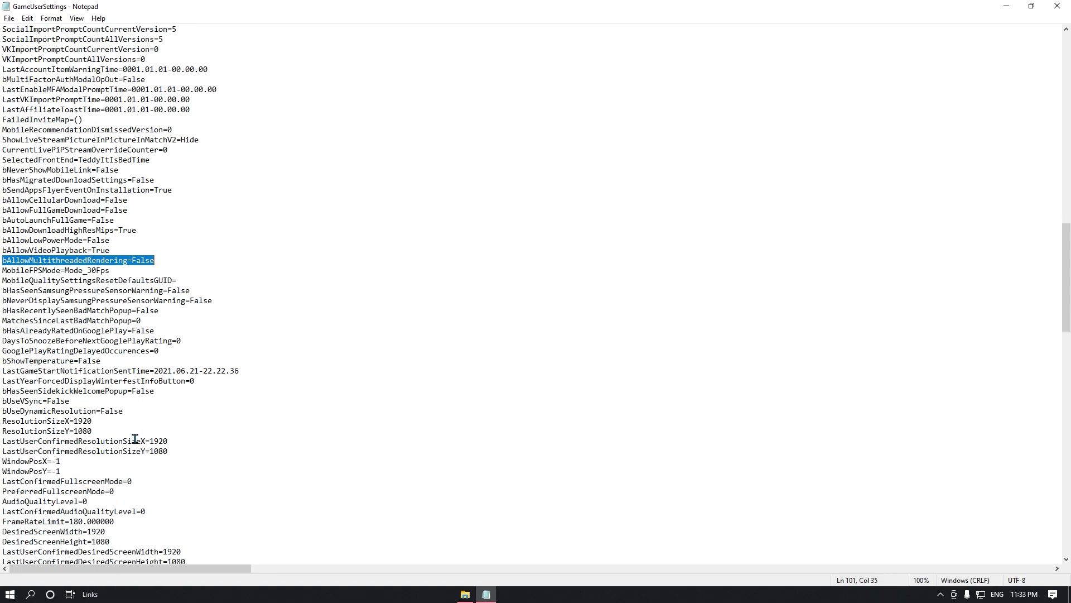
{"action": "scroll", "coordinate": [114, 435], "scroll_direction": "down", "scroll_amount": 1}
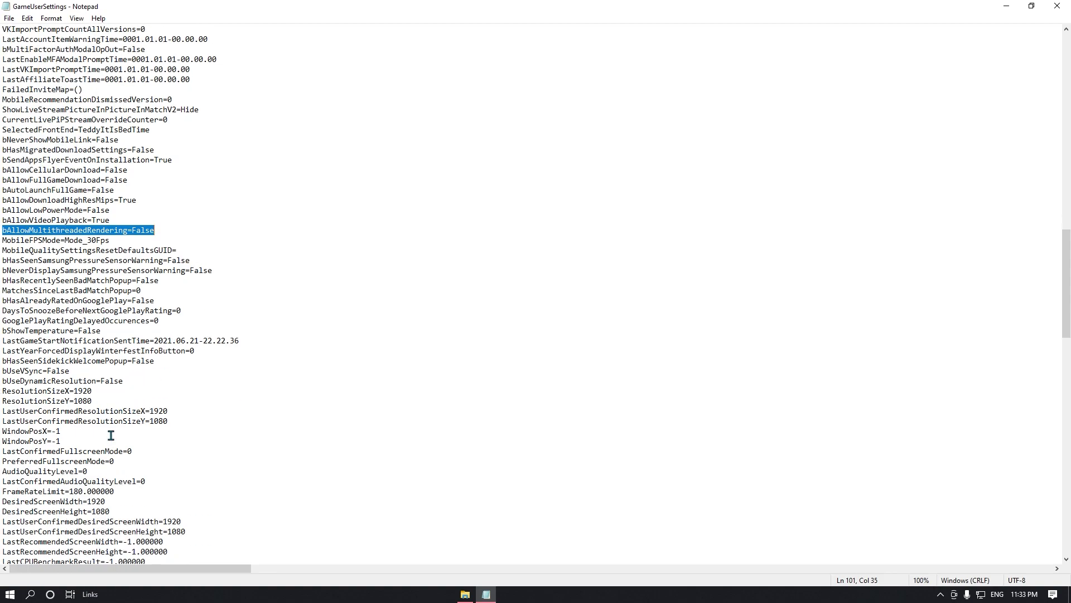
{"action": "left_click", "coordinate": [102, 394]}
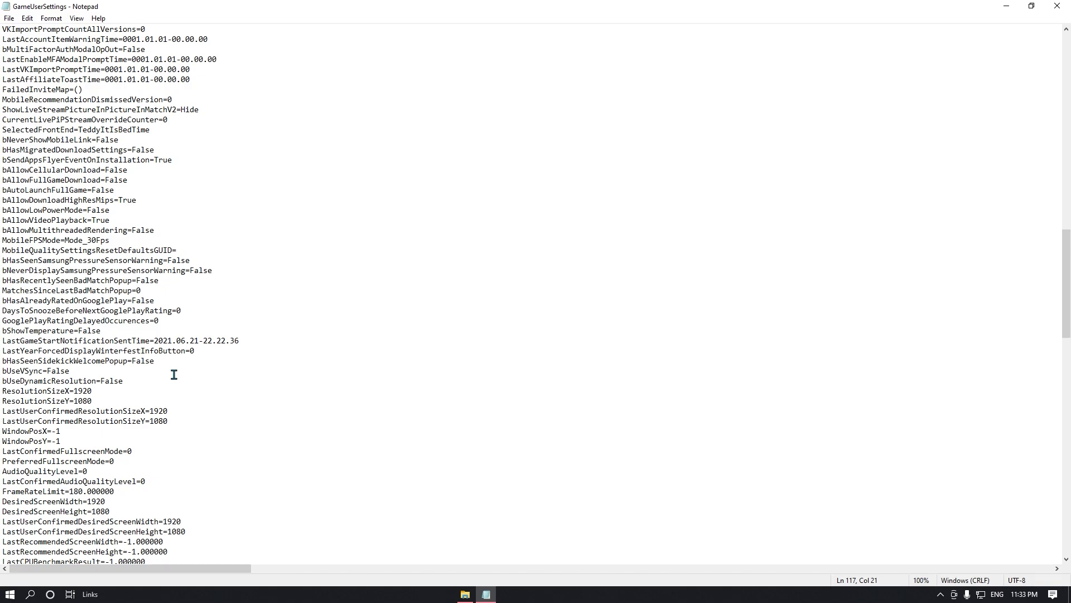
{"action": "key", "text": "BackSpace"}
{"action": "type", "text": "4"}
{"action": "left_click", "coordinate": [203, 406]}
{"action": "type", "text": "9"}
{"action": "left_click", "coordinate": [192, 395]}
{"action": "type", "text": "920"}
{"action": "left_click_drag", "start_coordinate": [80, 377], "coordinate": [2, 371]}
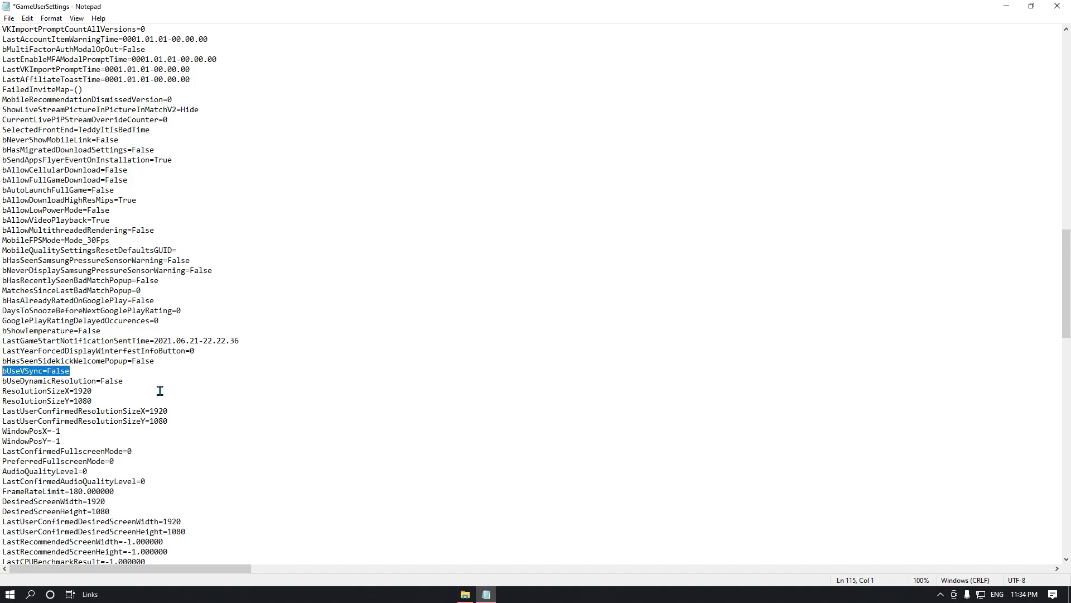
{"action": "left_click_drag", "start_coordinate": [159, 384], "coordinate": [2, 382]}
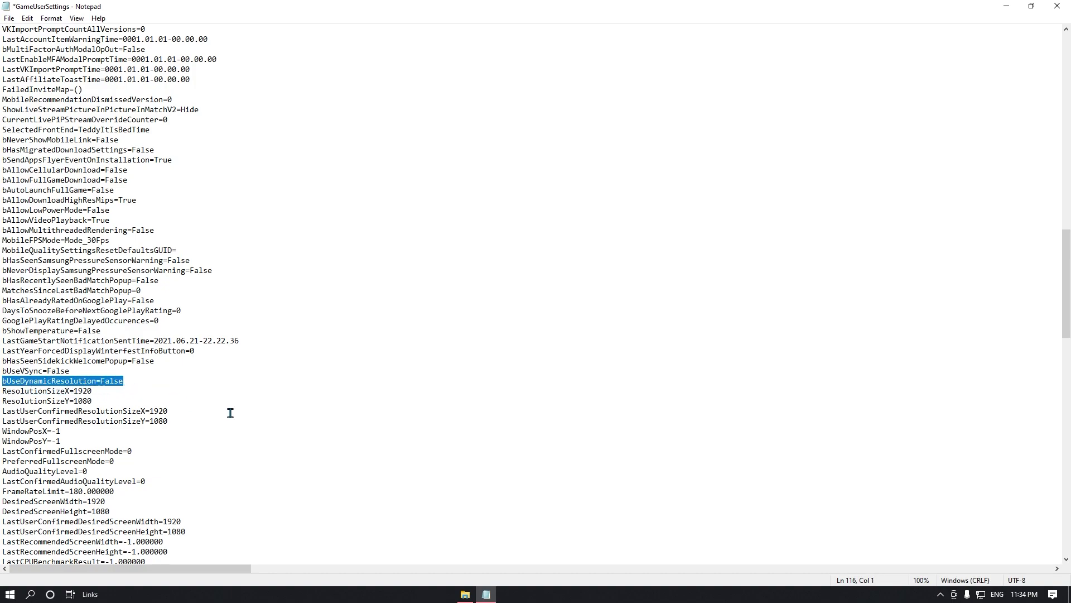
{"action": "scroll", "coordinate": [214, 425], "scroll_direction": "down", "scroll_amount": 1}
{"action": "scroll", "coordinate": [206, 430], "scroll_direction": "down", "scroll_amount": 1}
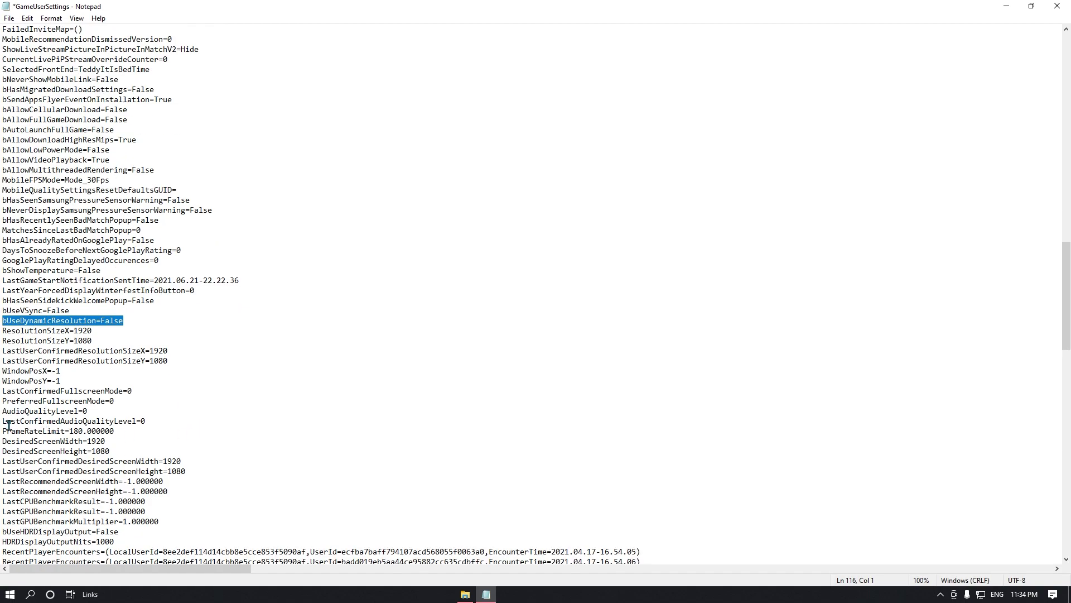
{"action": "left_click_drag", "start_coordinate": [5, 417], "coordinate": [98, 420]}
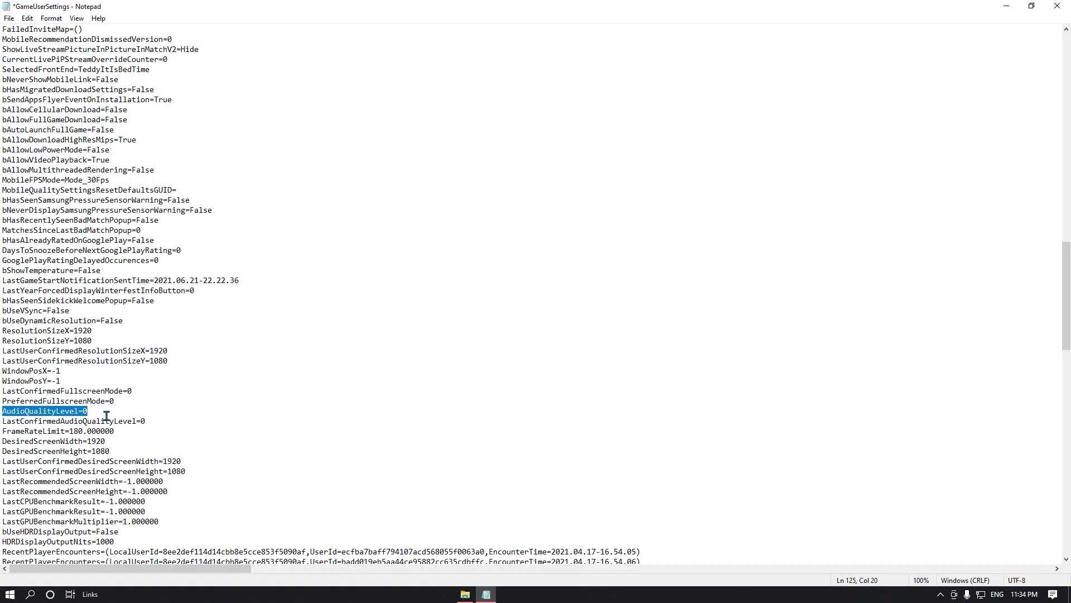
{"action": "scroll", "coordinate": [112, 415], "scroll_direction": "down", "scroll_amount": 1}
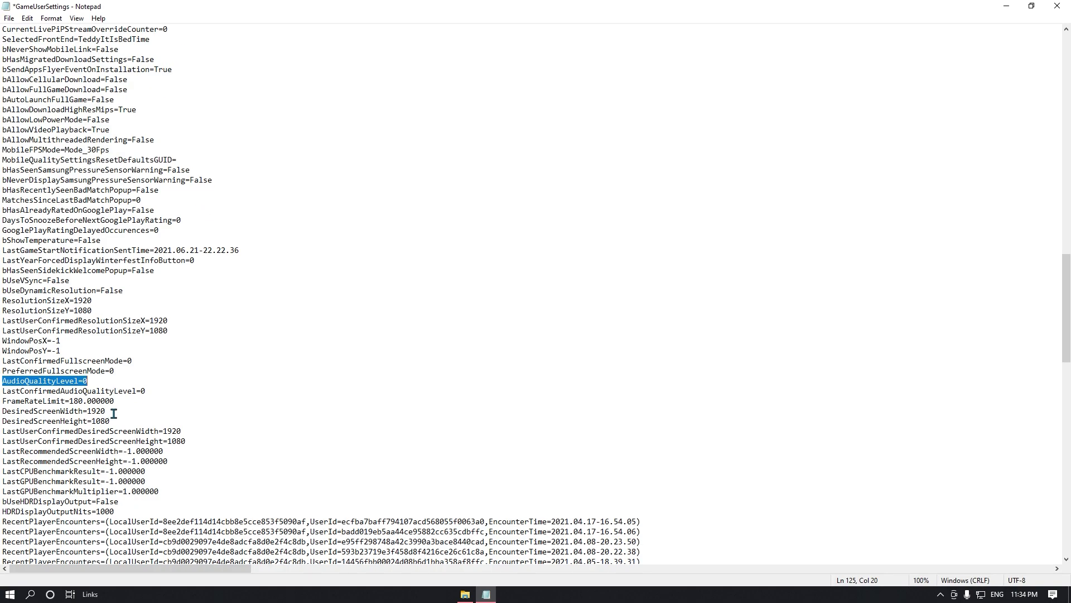
{"action": "scroll", "coordinate": [113, 413], "scroll_direction": "down", "scroll_amount": 1}
{"action": "scroll", "coordinate": [112, 414], "scroll_direction": "down", "scroll_amount": 4}
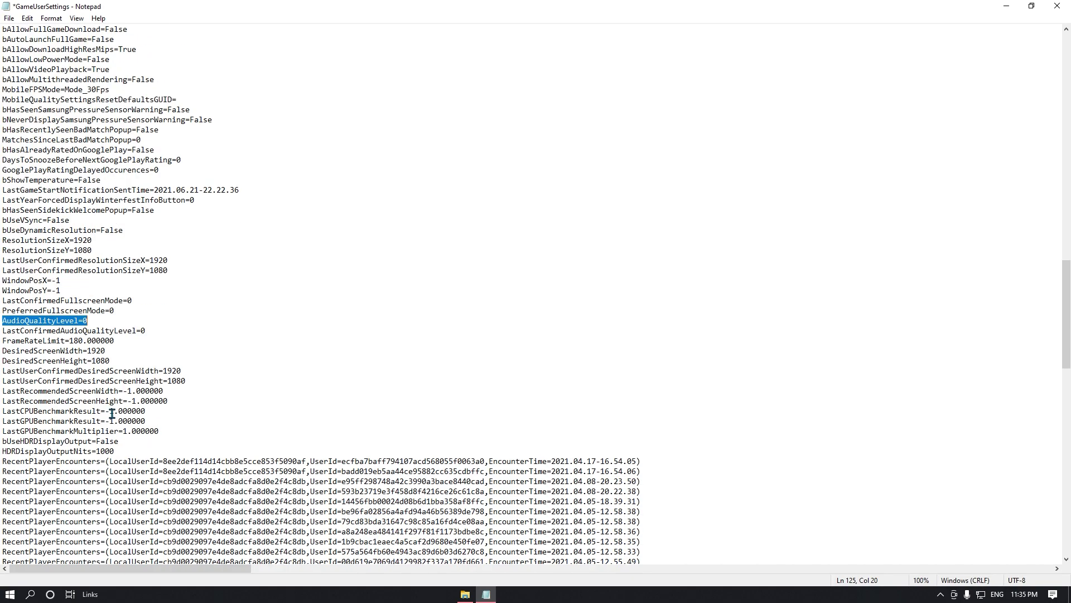
{"action": "scroll", "coordinate": [107, 416], "scroll_direction": "down", "scroll_amount": 5}
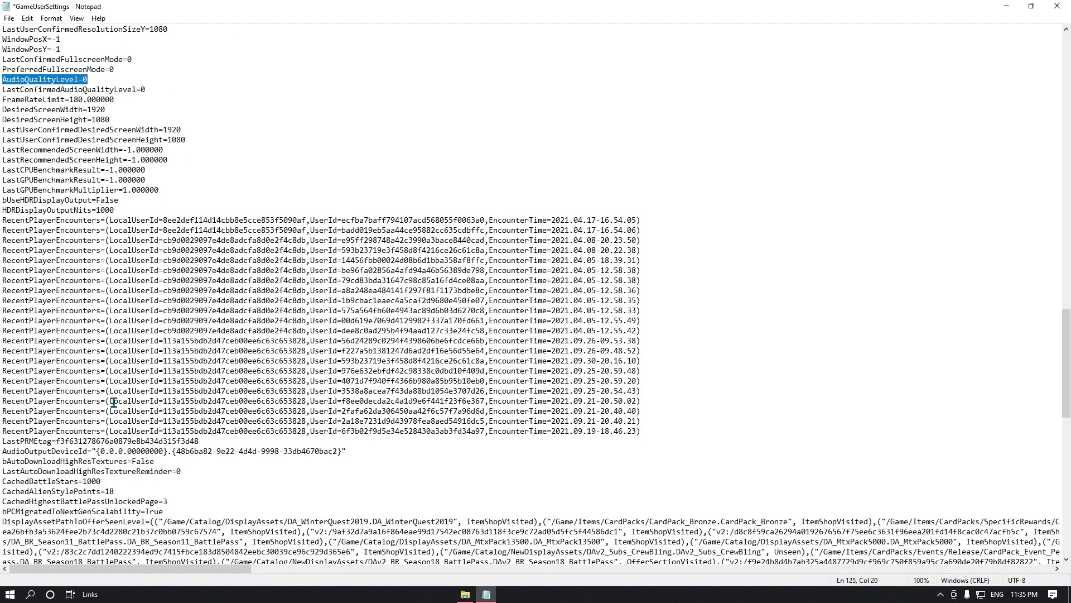
{"action": "scroll", "coordinate": [112, 403], "scroll_direction": "down", "scroll_amount": 1}
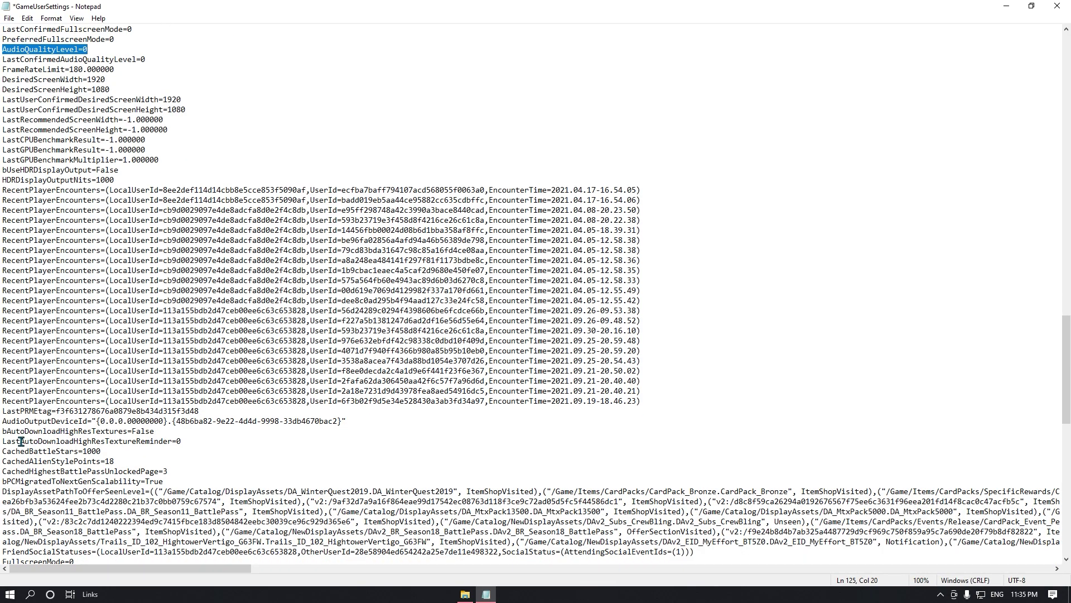
{"action": "left_click_drag", "start_coordinate": [7, 435], "coordinate": [186, 450]}
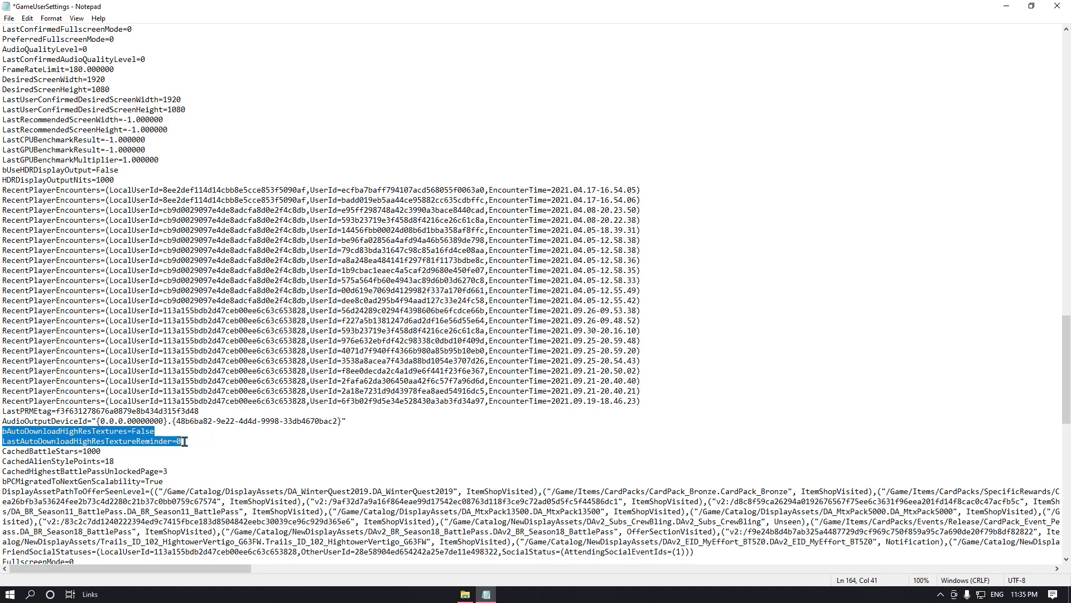
{"action": "scroll", "coordinate": [182, 440], "scroll_direction": "down", "scroll_amount": 3}
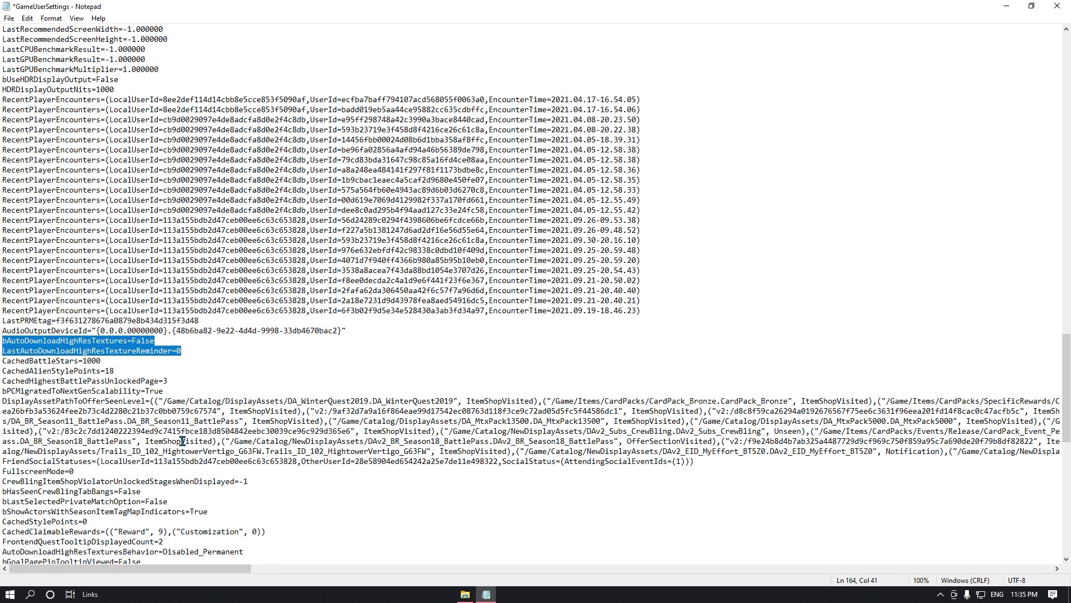
{"action": "scroll", "coordinate": [183, 441], "scroll_direction": "down", "scroll_amount": 2}
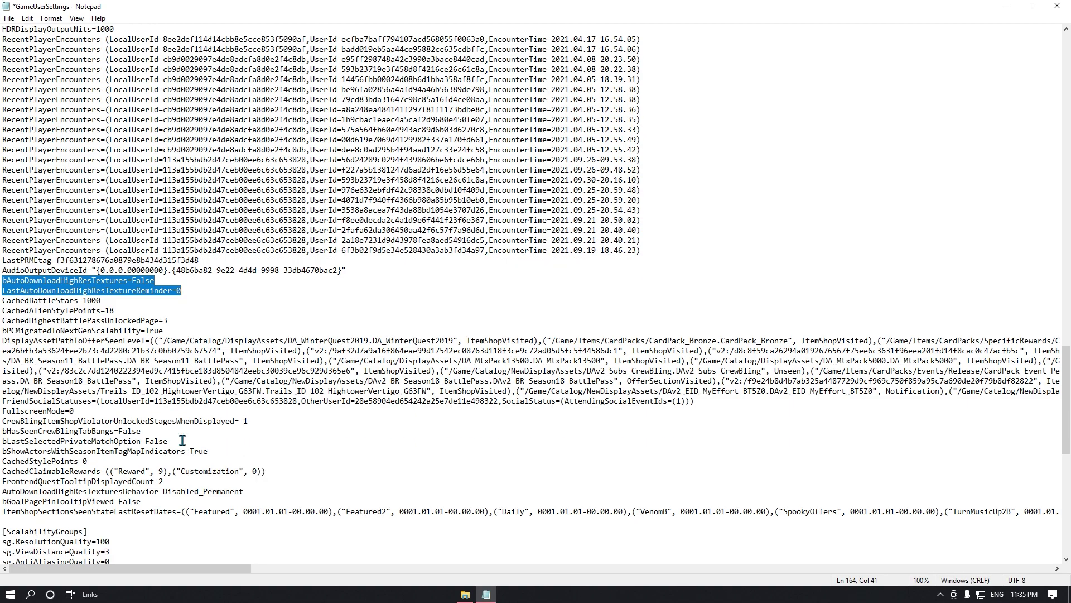
{"action": "scroll", "coordinate": [182, 441], "scroll_direction": "down", "scroll_amount": 3}
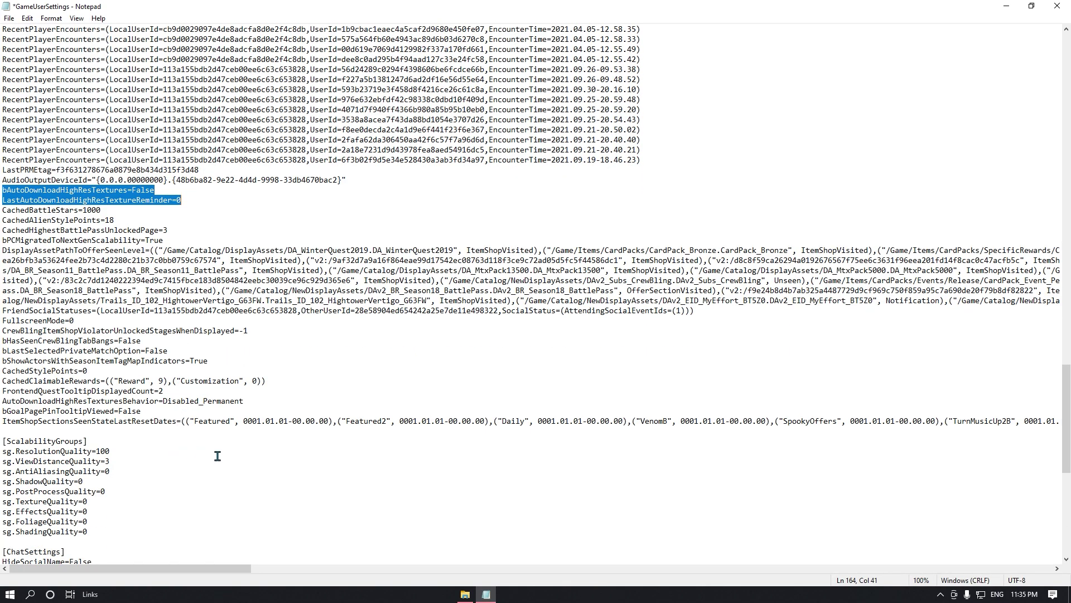
{"action": "scroll", "coordinate": [218, 456], "scroll_direction": "down", "scroll_amount": 2}
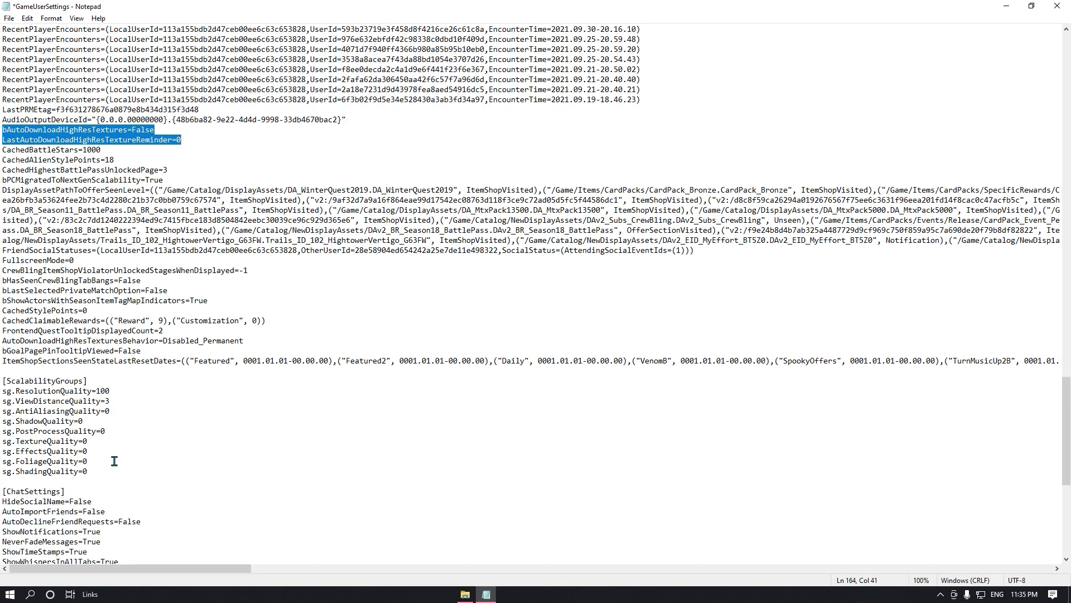
{"action": "left_click_drag", "start_coordinate": [104, 475], "coordinate": [10, 400]}
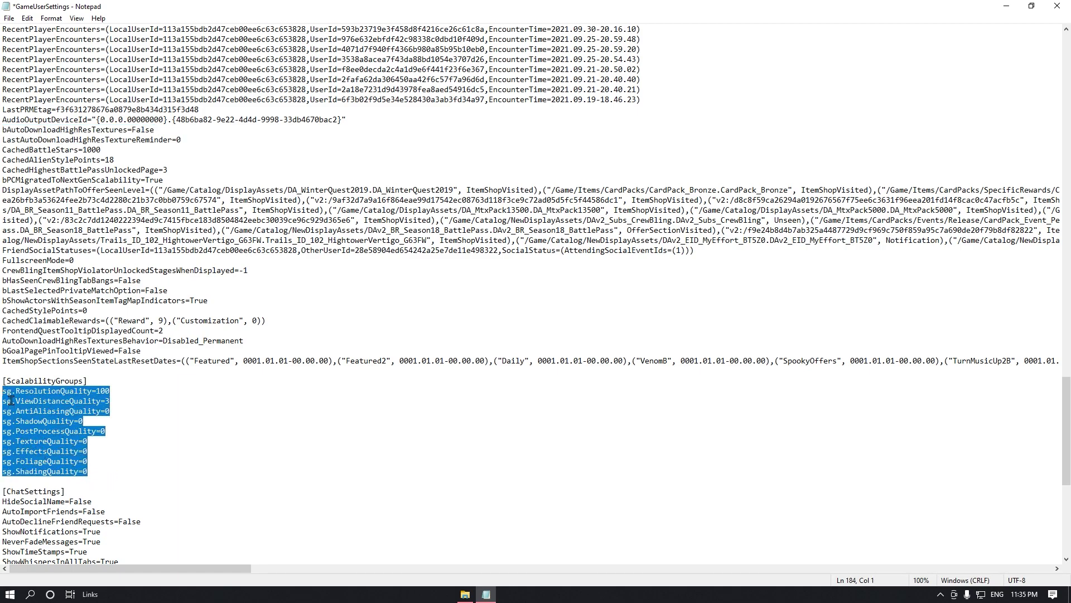
{"action": "left_click", "coordinate": [103, 453]}
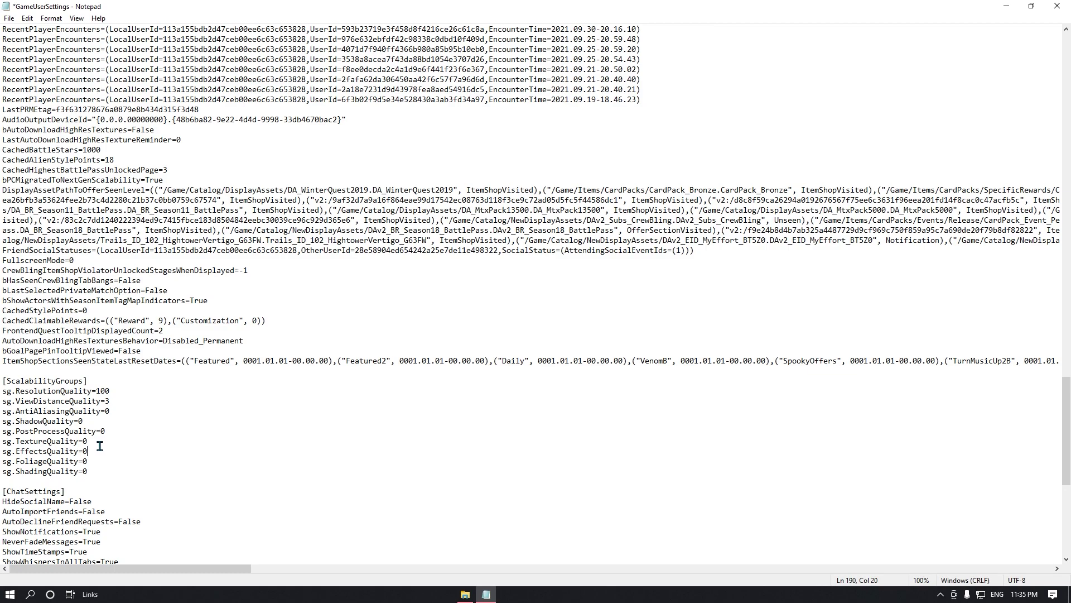
{"action": "scroll", "coordinate": [108, 468], "scroll_direction": "down", "scroll_amount": 1}
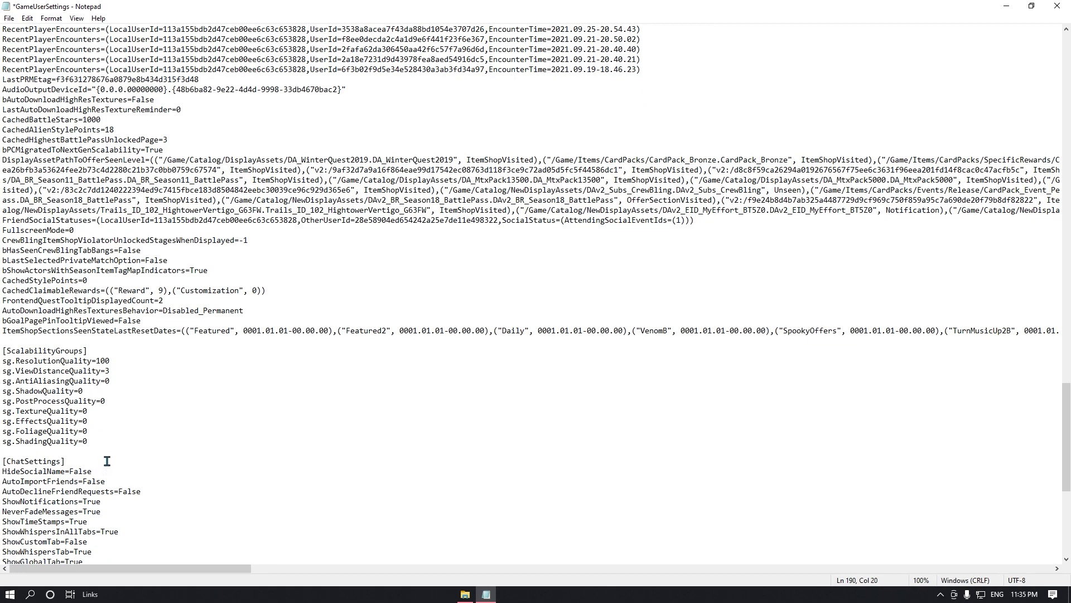
{"action": "scroll", "coordinate": [107, 461], "scroll_direction": "down", "scroll_amount": 4}
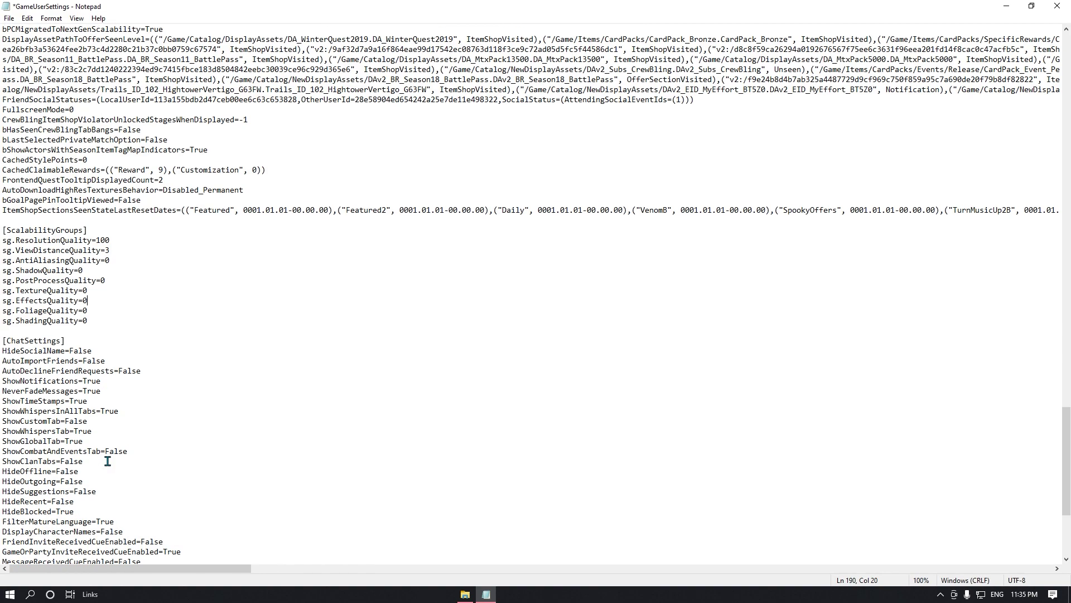
{"action": "scroll", "coordinate": [107, 457], "scroll_direction": "down", "scroll_amount": 6}
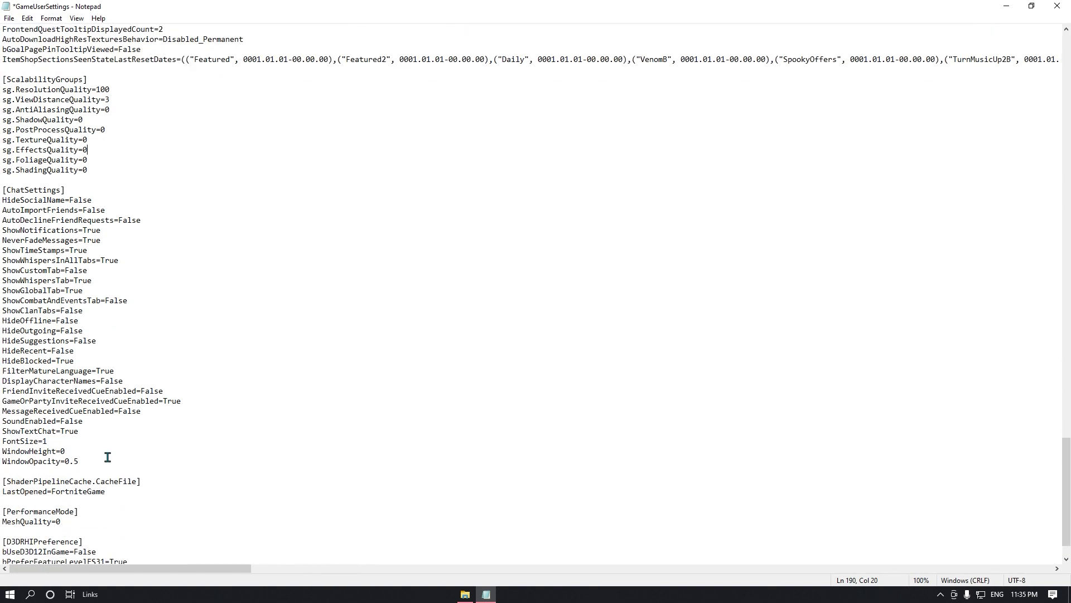
{"action": "scroll", "coordinate": [106, 456], "scroll_direction": "down", "scroll_amount": 1}
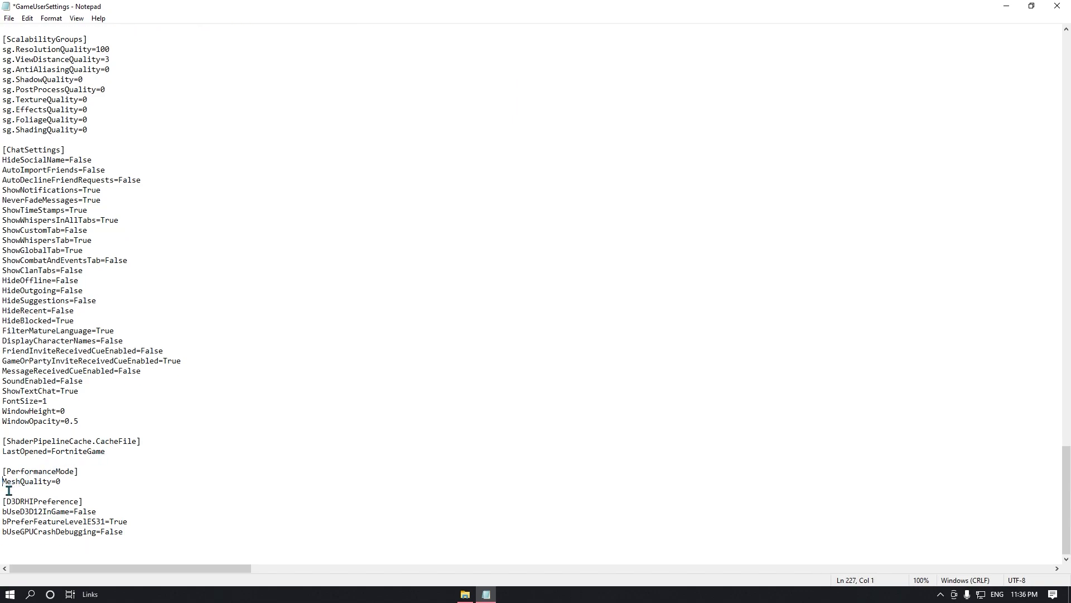
Review the MeshQuality=0 line and the D3DRHIPreference settings at the file's end
{"action": "left_click_drag", "start_coordinate": [9, 491], "coordinate": [67, 493]}
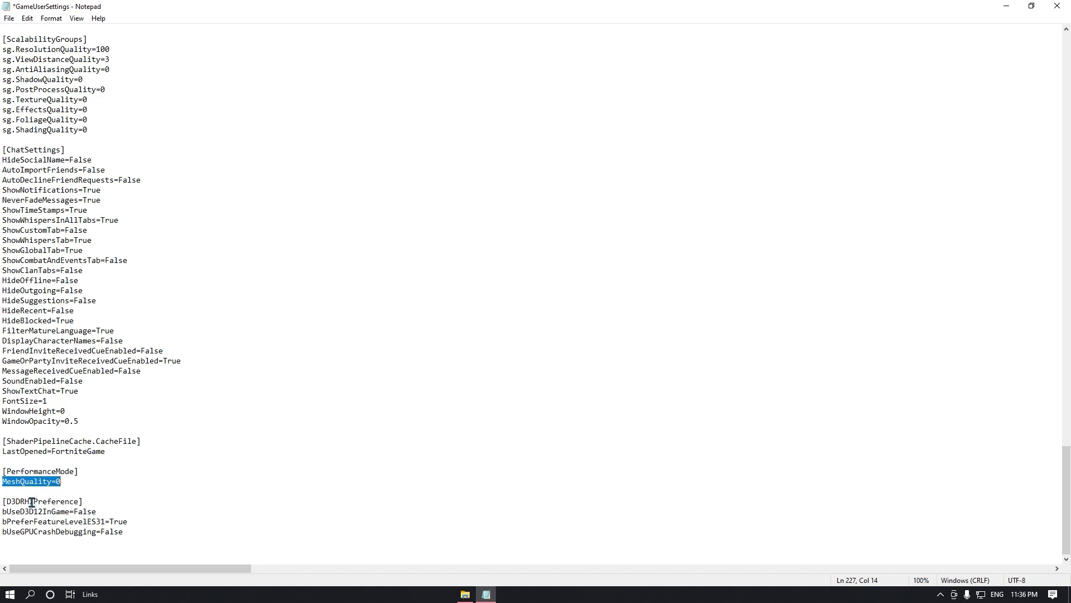
{"action": "double_click", "coordinate": [106, 540]}
{"action": "left_click_drag", "start_coordinate": [106, 540], "coordinate": [8, 517]}
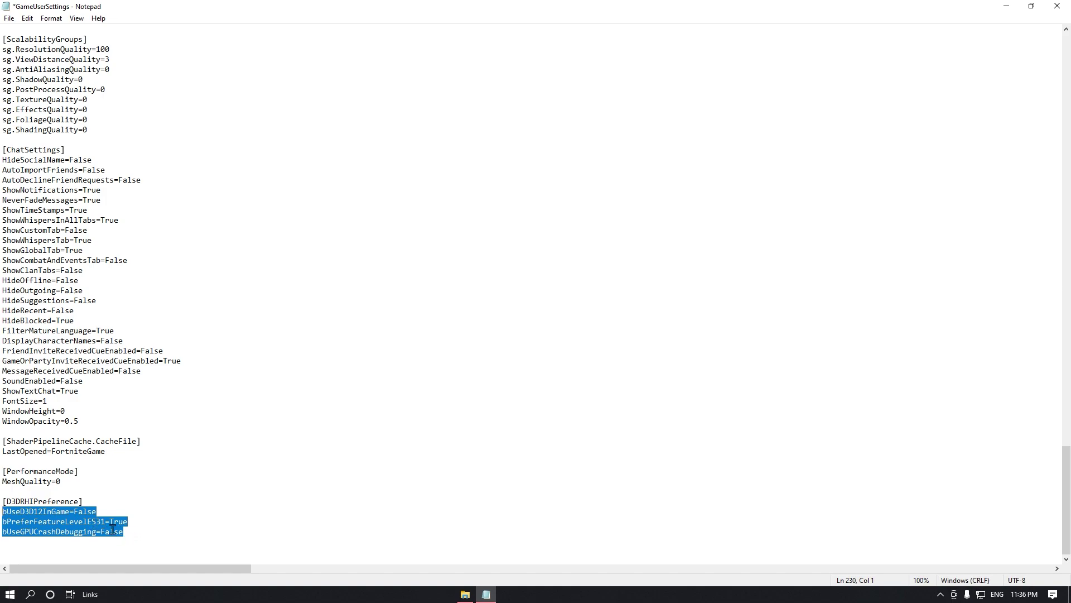
{"action": "left_click", "coordinate": [158, 529]}
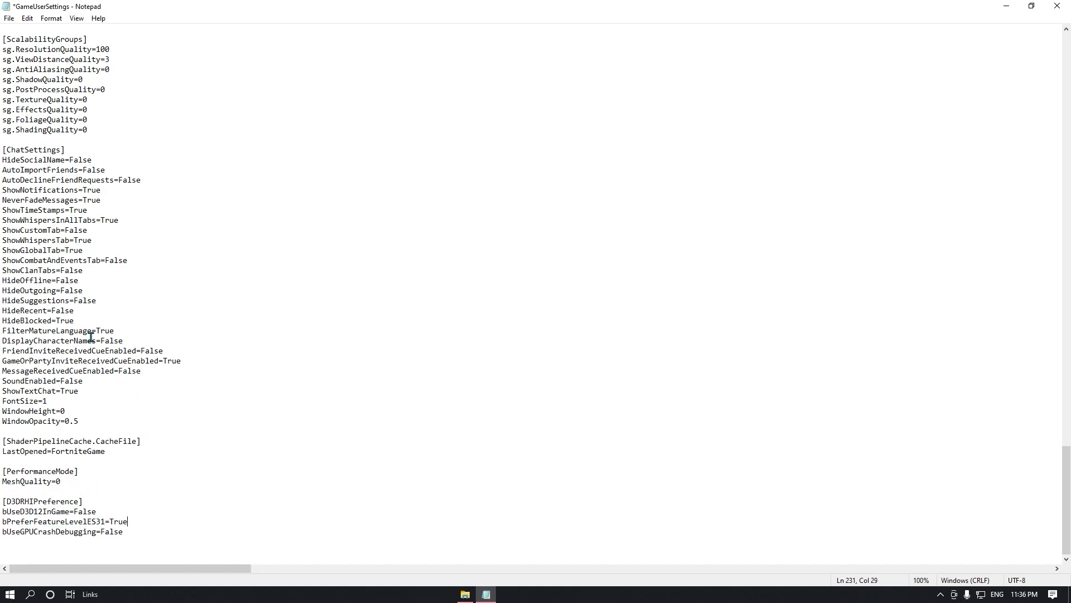
Save GameUserSettings from the File menu, then close Notepad and File Explorer
{"action": "left_click", "coordinate": [11, 18]}
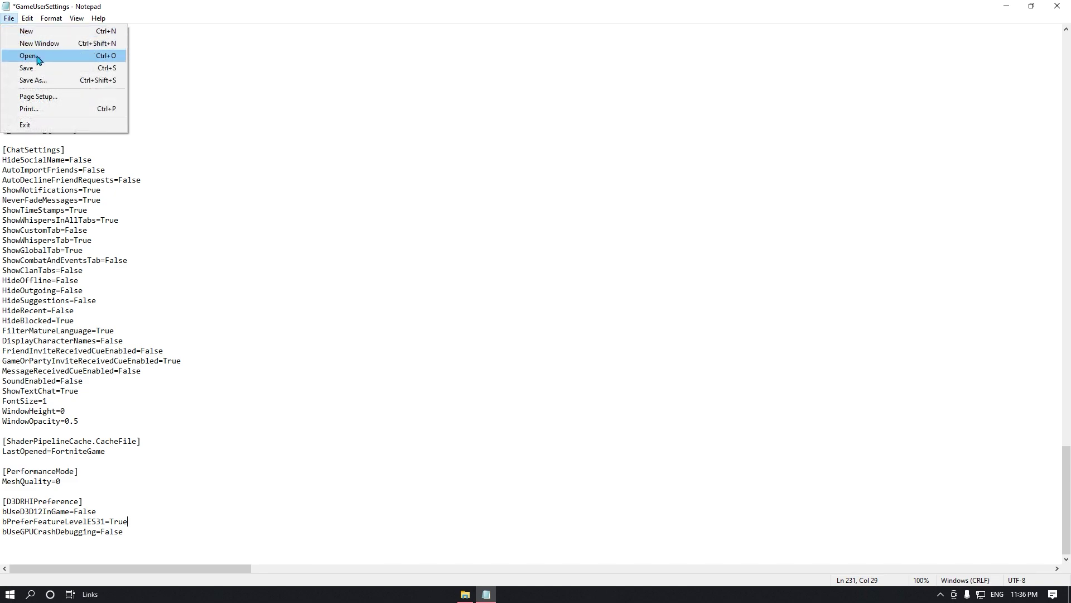
{"action": "left_click", "coordinate": [67, 67]}
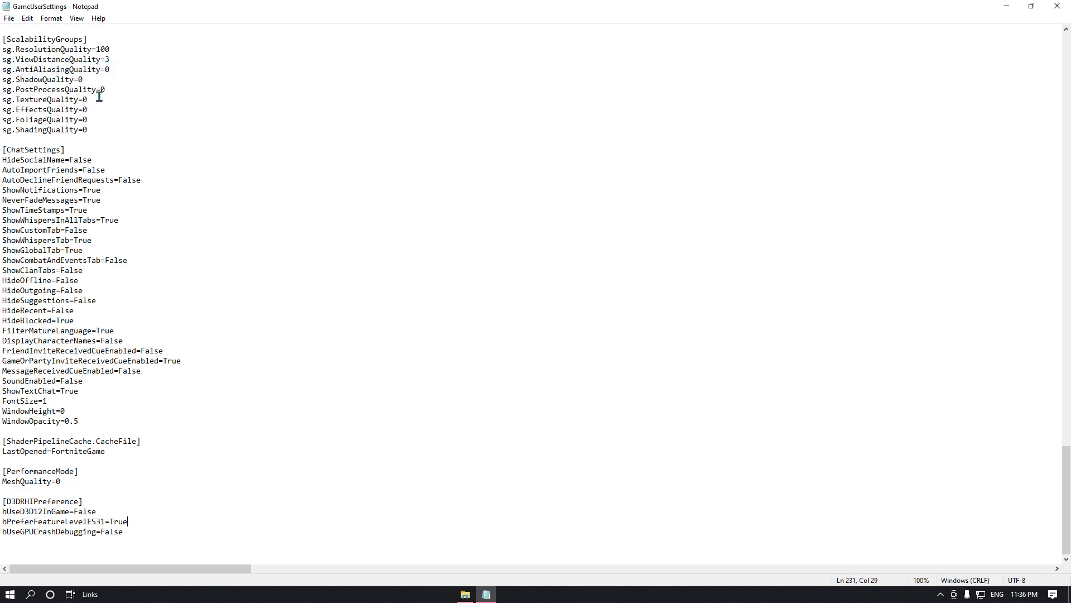
{"action": "left_click", "coordinate": [1057, 6]}
{"action": "left_click", "coordinate": [973, 19]}
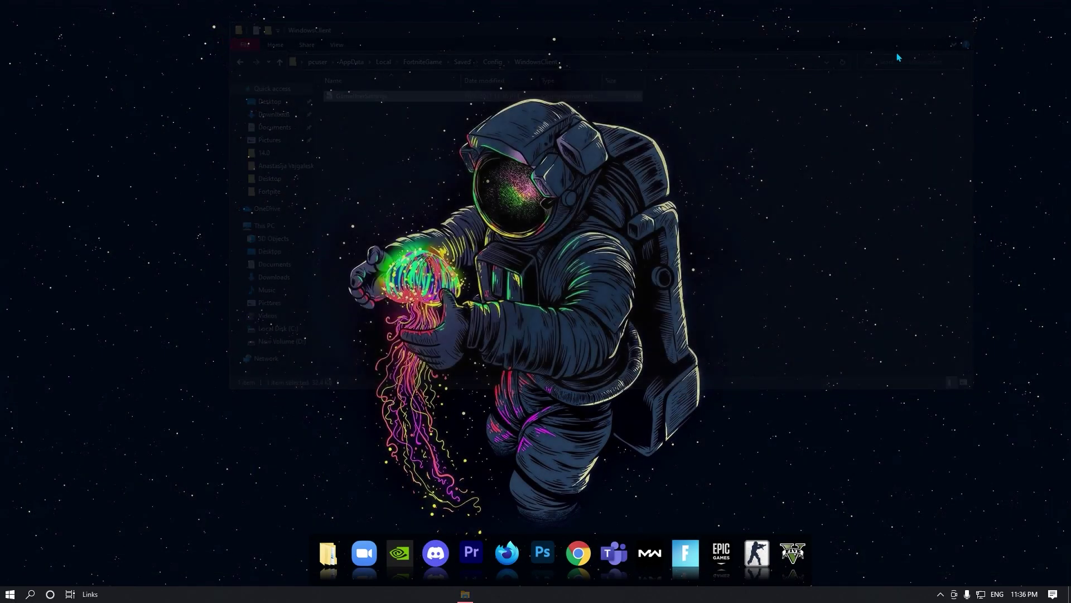
Refresh the desktop, then bring up the GeForce overlay with Alt+Z and its Record options
{"action": "right_click", "coordinate": [543, 188]}
{"action": "left_click", "coordinate": [587, 224]}
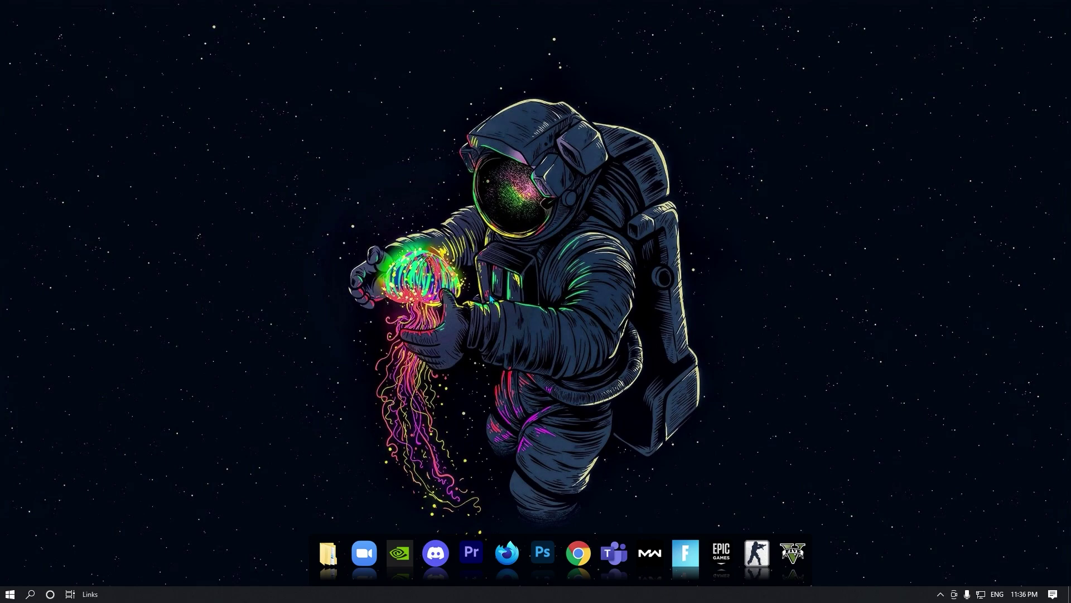
{"action": "key", "text": "alt+z"}
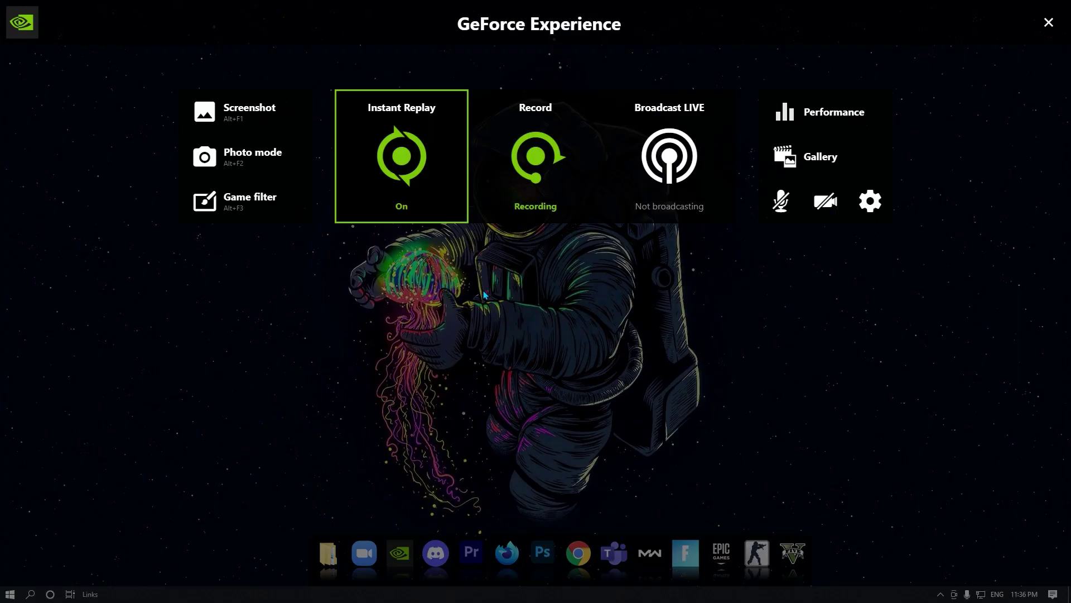
{"action": "left_click", "coordinate": [531, 168]}
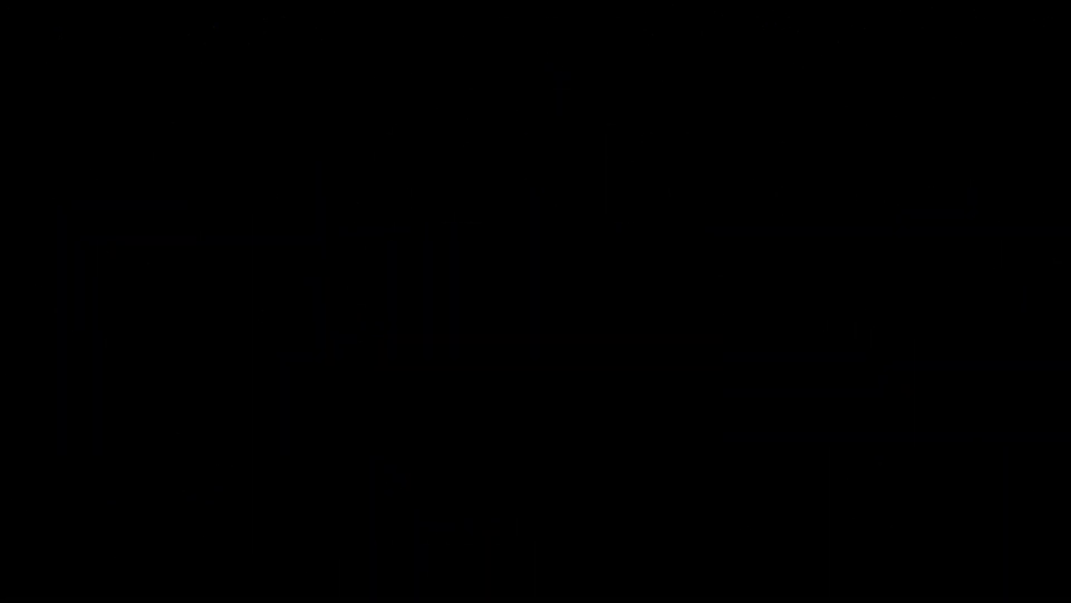